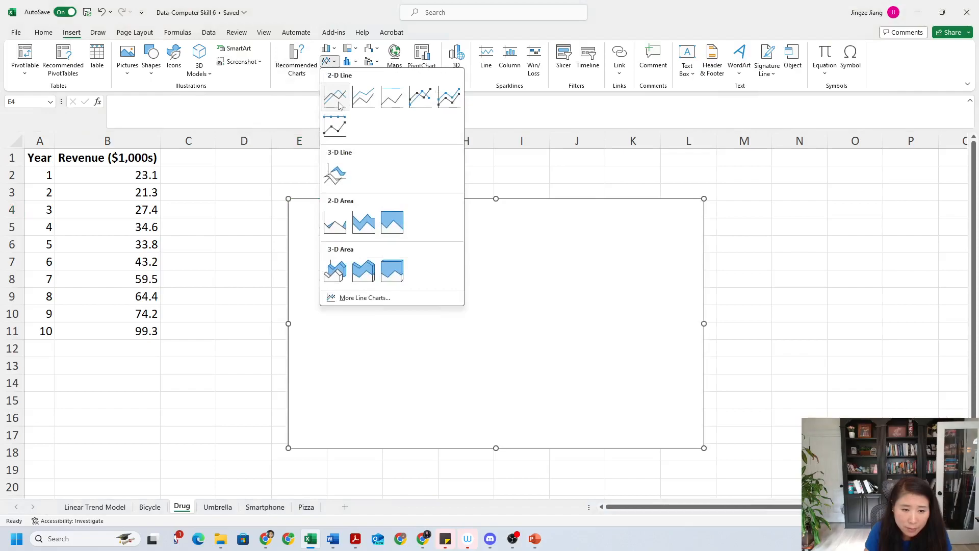
Insert a 2-D line chart whose series uses the header in B1 as its name and B2:B11 as values
left_click(339, 101)
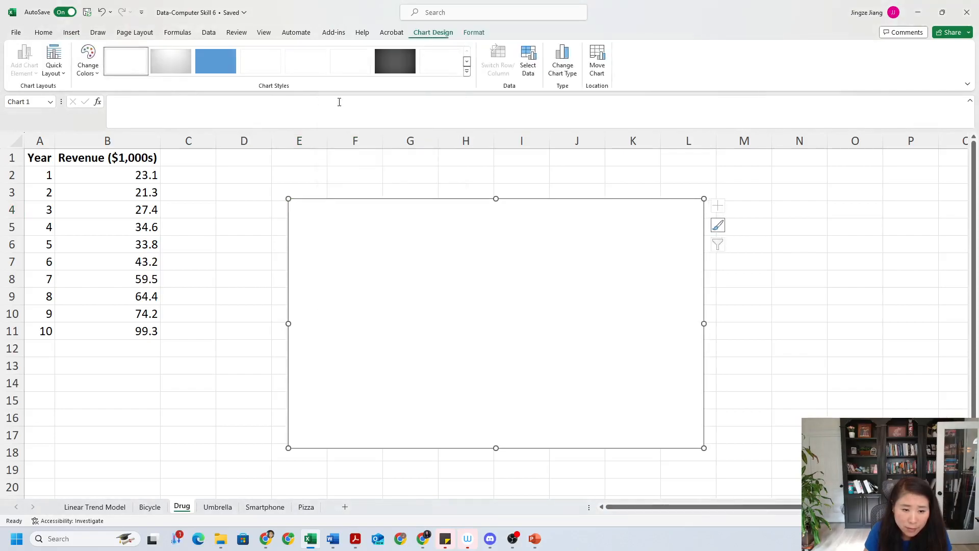
left_click(528, 64)
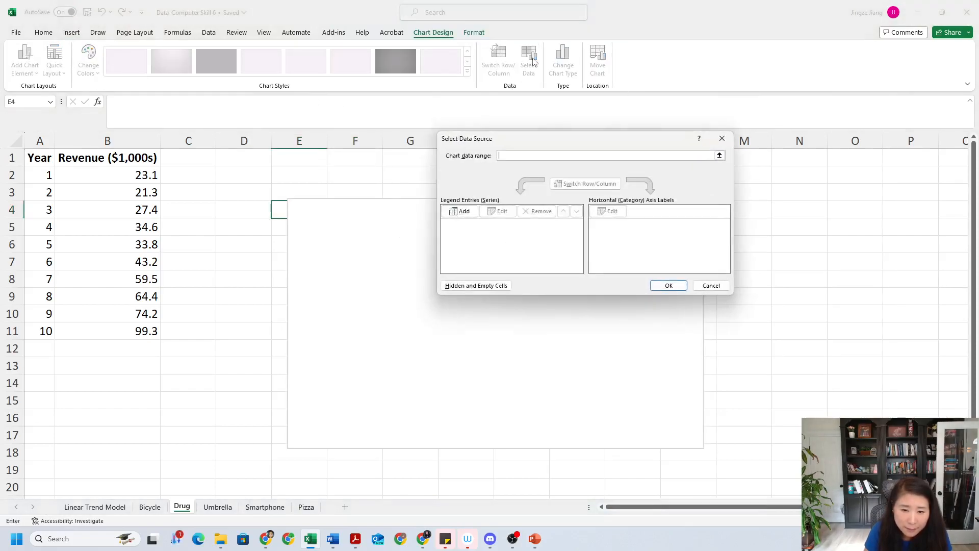
left_click(458, 212)
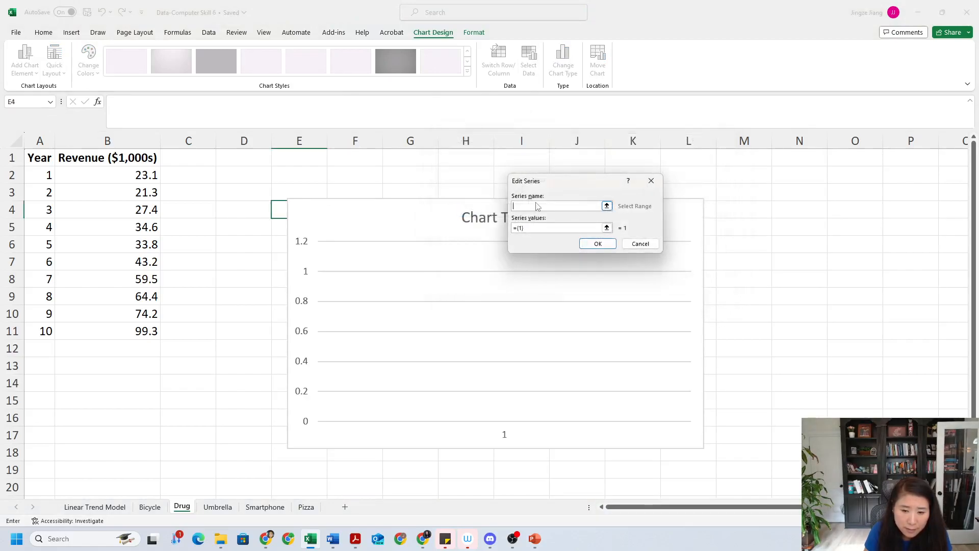
left_click(112, 161)
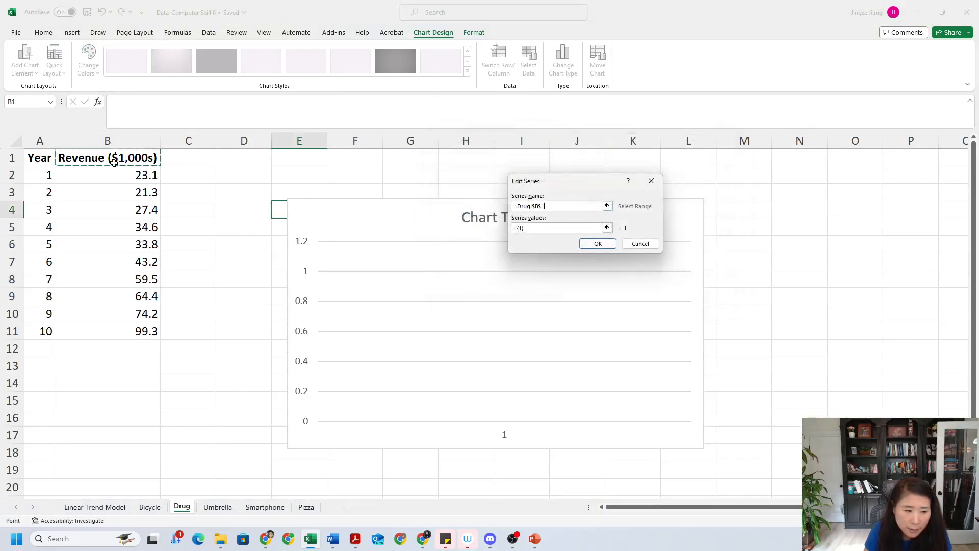
left_click(607, 228)
left_click_drag(136, 175, 128, 331)
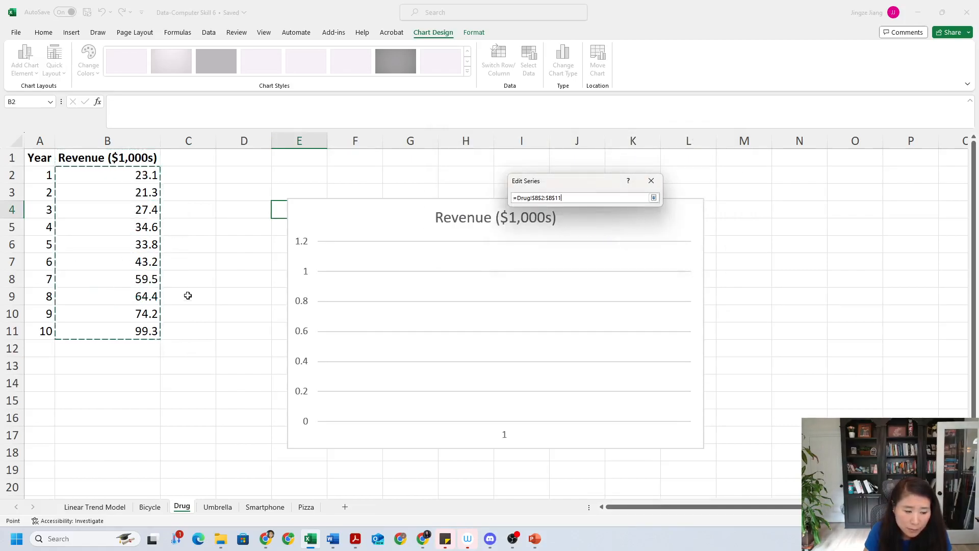
left_click(654, 198)
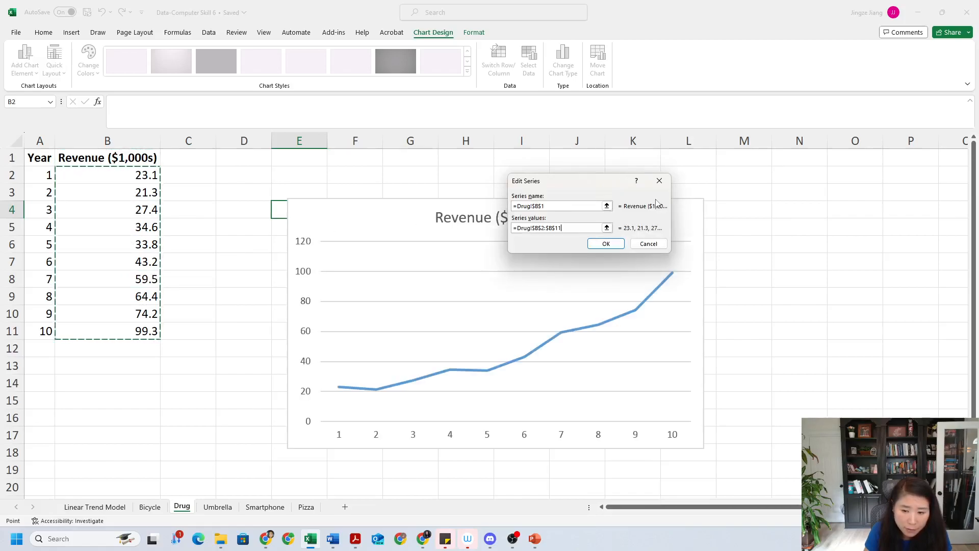
left_click(611, 245)
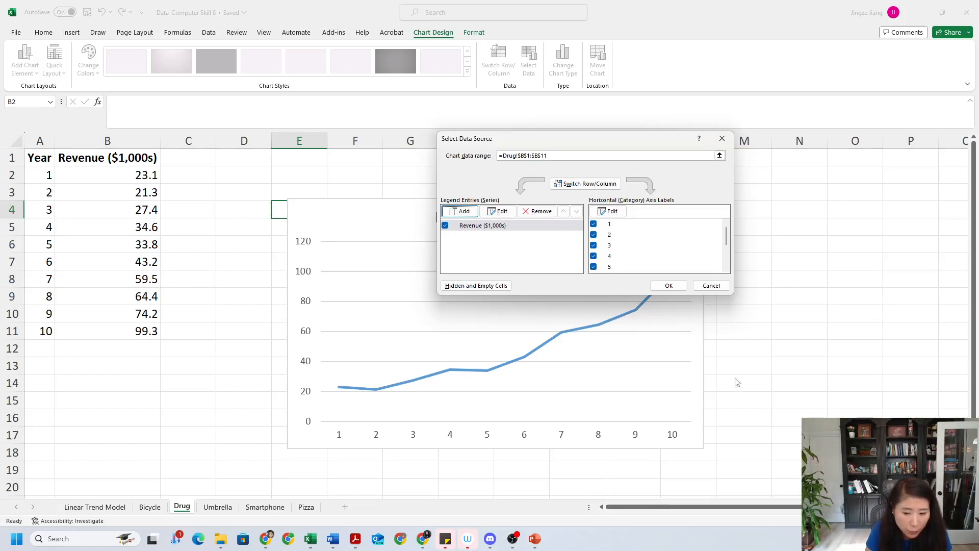
left_click(666, 286)
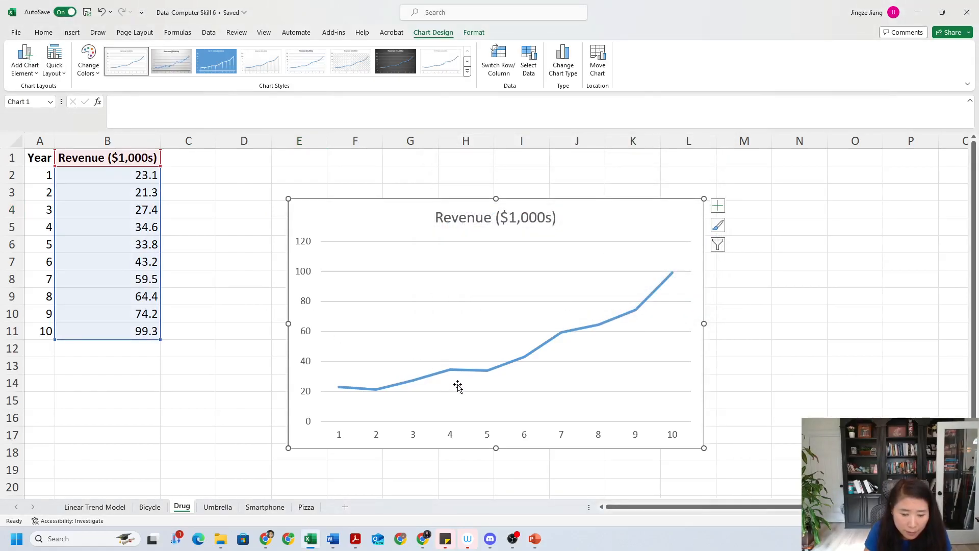
Review the Linear Trend Model and Bicycle sheets before returning to the Drug sheet
left_click(85, 508)
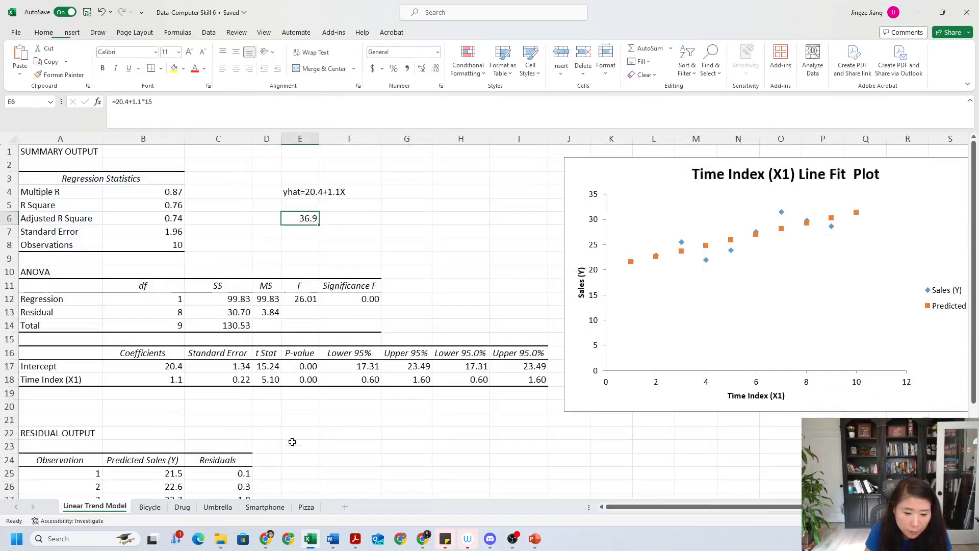
left_click(160, 506)
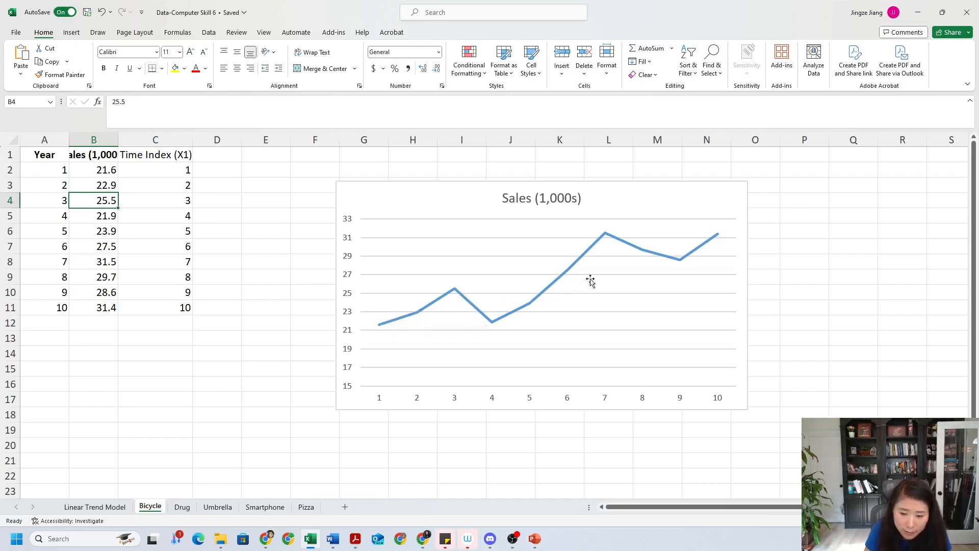
left_click(182, 507)
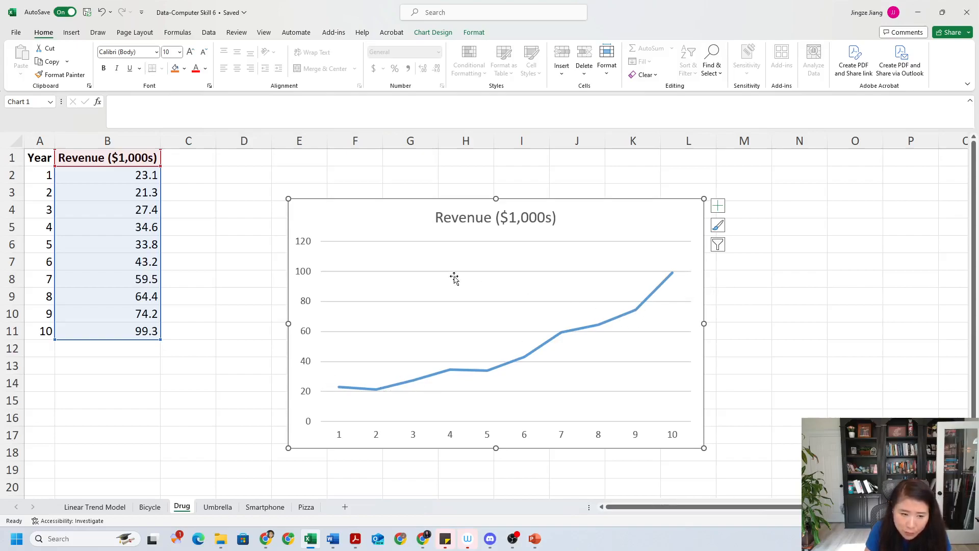
Move the revenue line chart to the right, away from the data columns
left_click_drag(349, 221, 561, 203)
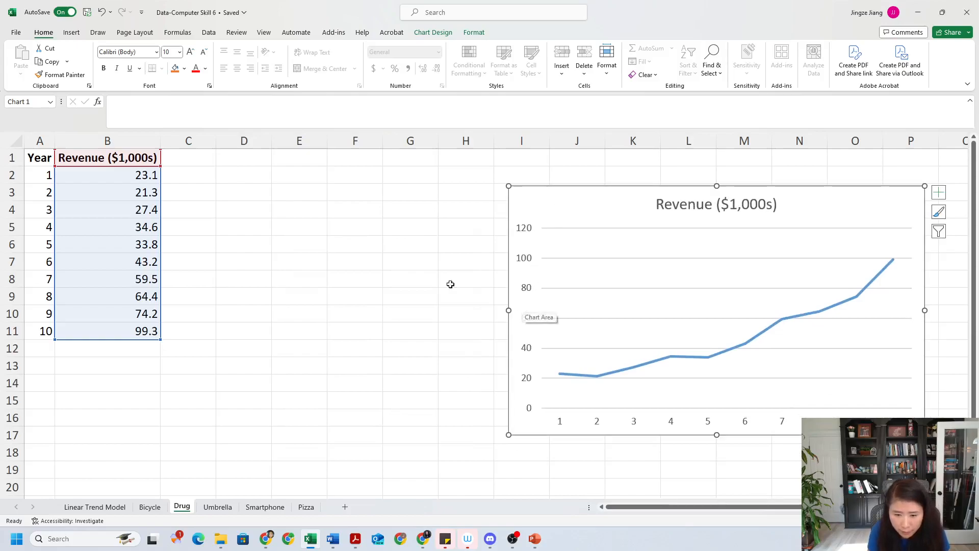
left_click(311, 258)
left_click(186, 193)
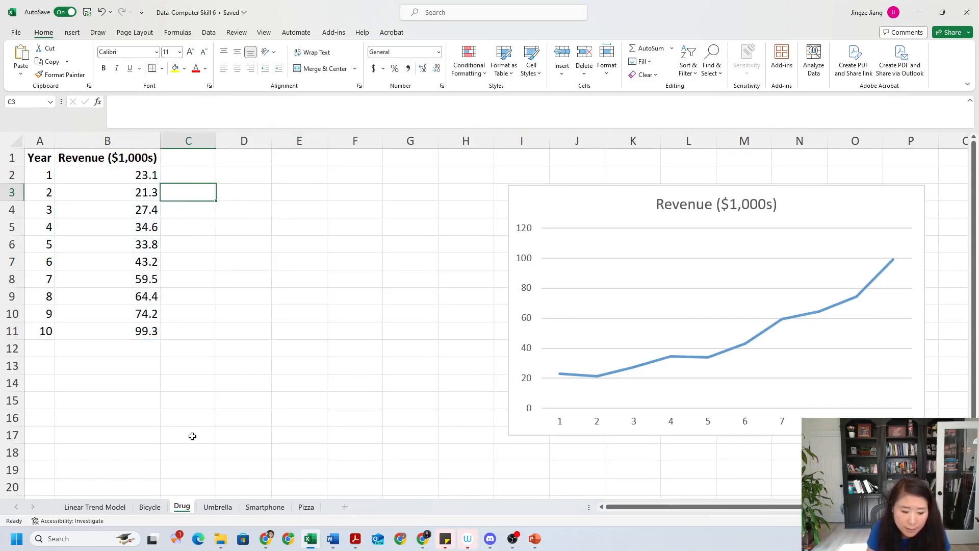
Enter the header Time Index in cell C1
left_click(192, 163)
key("Caps_Lock")
type("T")
key("Caps_Lock")
type("ime")
key("Caps_Lock")
type("I")
key("Caps_Lock")
type("ndex")
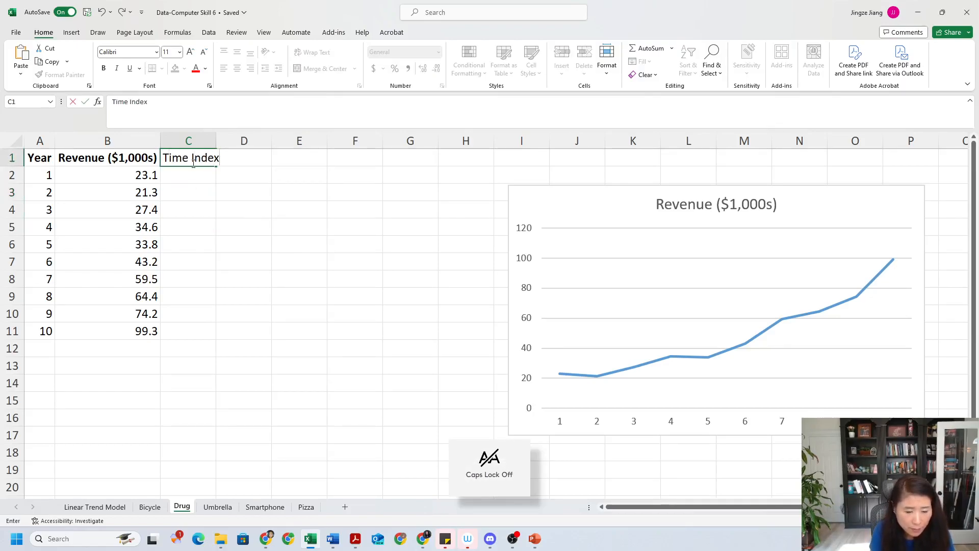
key("Return")
Widen column C and fill time index values 1 through 10 in C2:C11
left_click_drag(217, 141, 246, 141)
type("1")
key("Return")
type("2")
key("Return")
left_click_drag(233, 174, 237, 333)
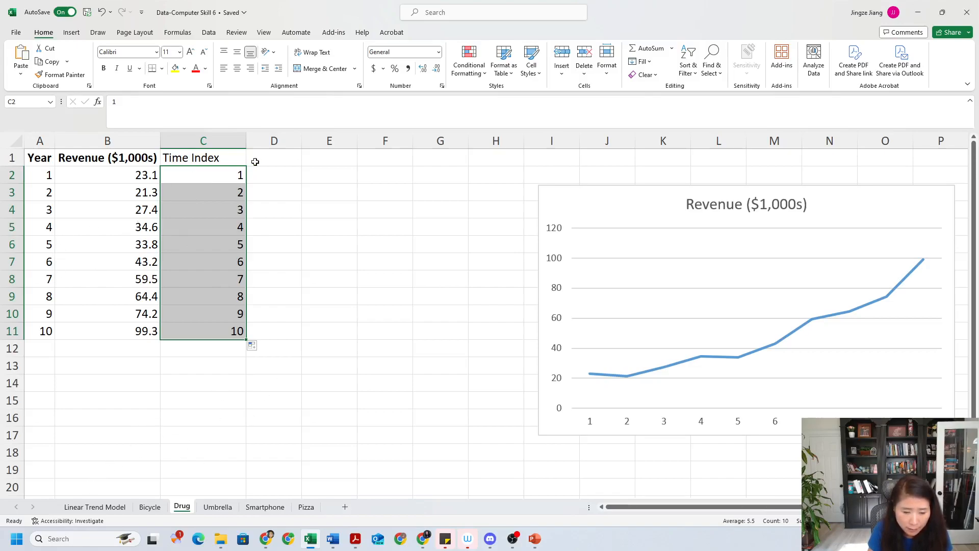
Widen column D and enter the header Time Index^2 in D1
left_click(283, 161)
left_click_drag(300, 142, 353, 143)
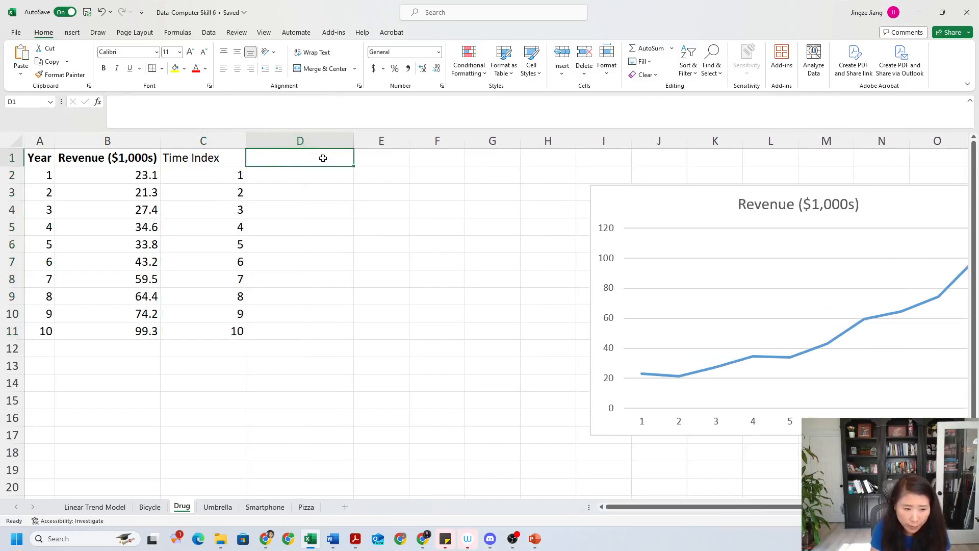
key("Caps_Lock")
type("T")
key("Caps_Lock")
type("ime Index^2")
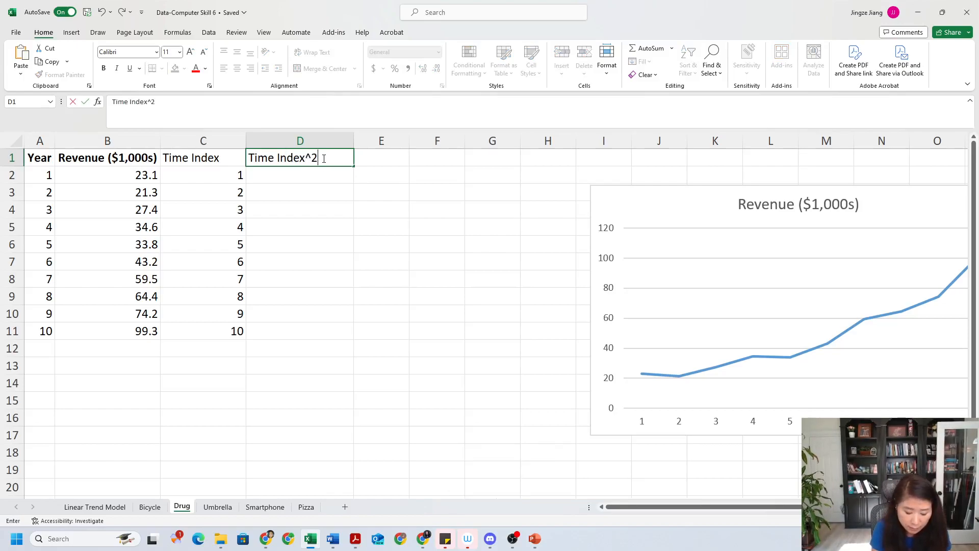
key("Return")
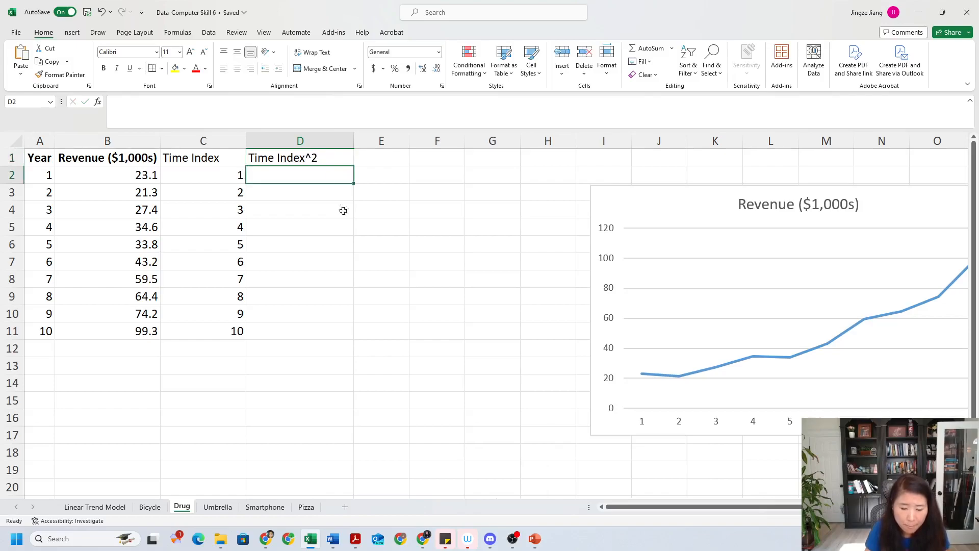
Shift the chart slightly left so it no longer overlaps the new column
left_click(667, 203)
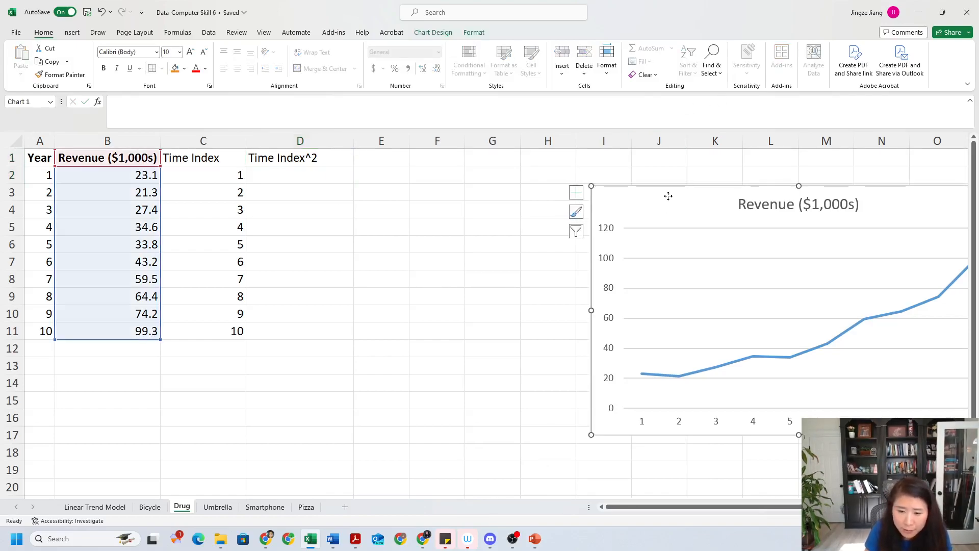
left_click_drag(666, 198, 617, 204)
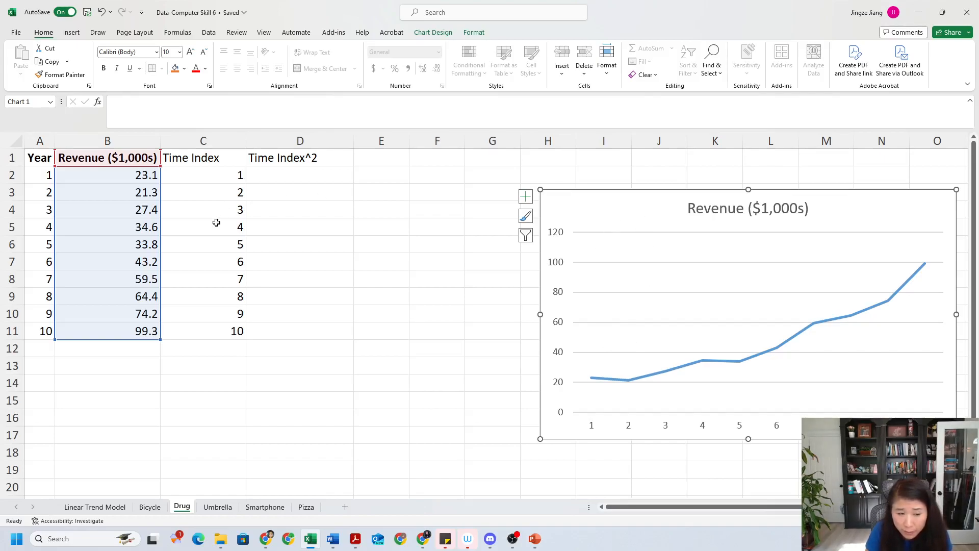
left_click(352, 202)
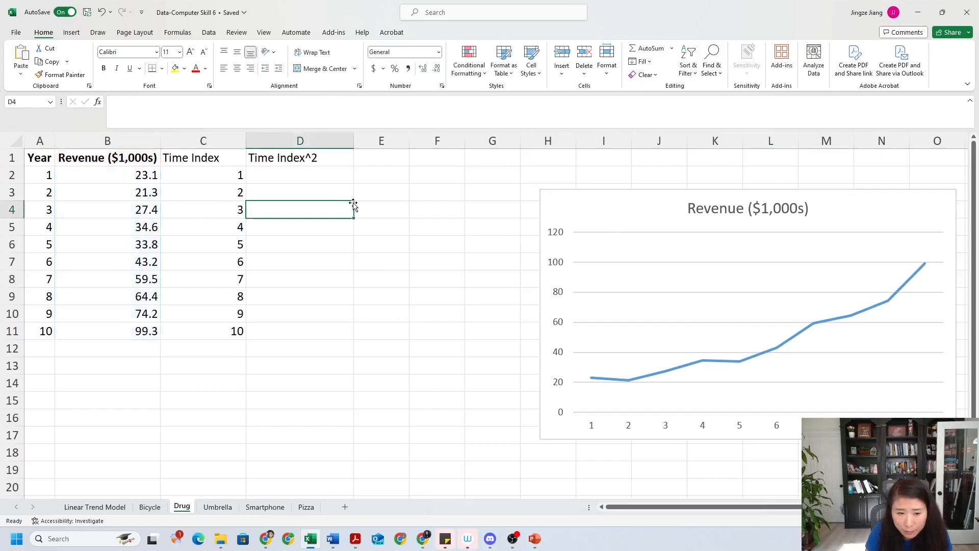
Enter the formula =C2^2 in cell D2 to square the time index
left_click(320, 183)
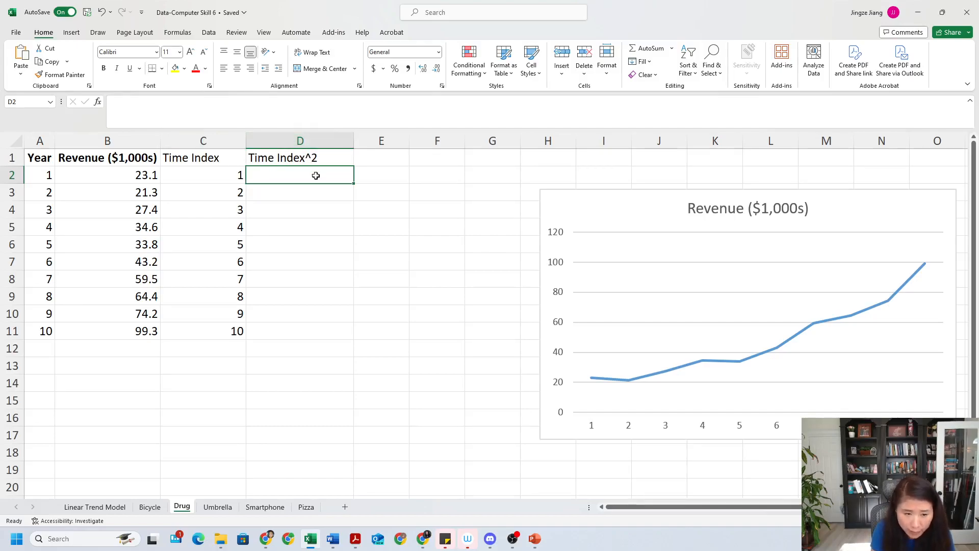
type("=")
left_click(212, 176)
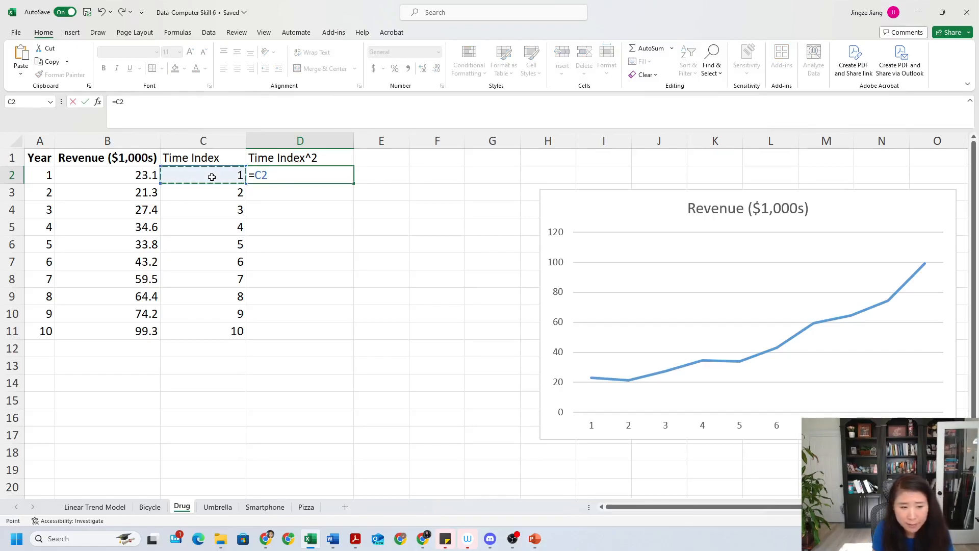
type("^")
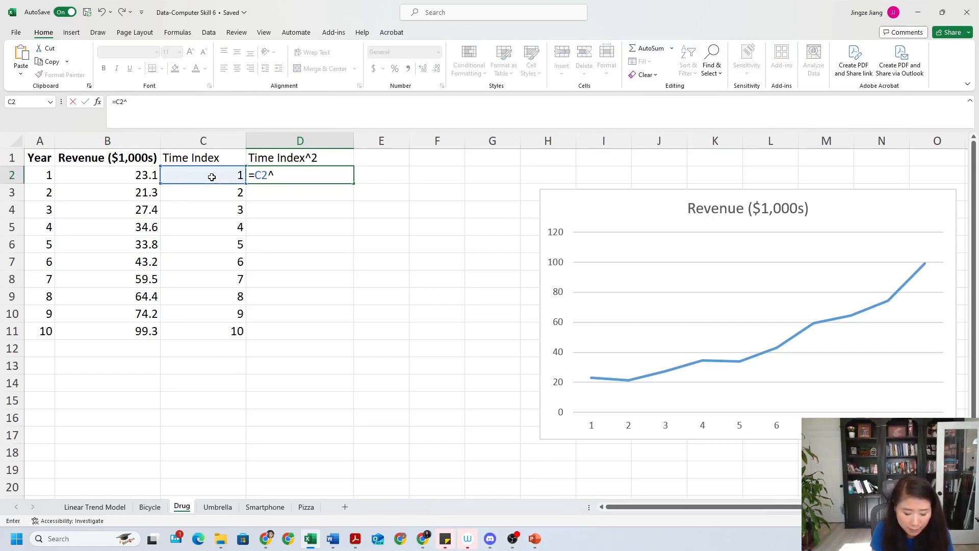
type("2")
key("Return")
Copy the squaring formula down from D2 through D11
left_click(280, 180)
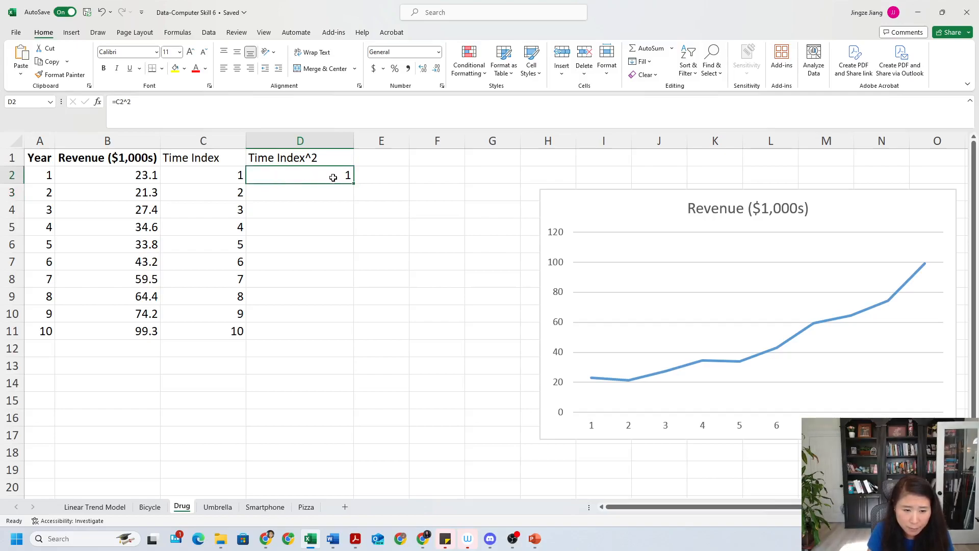
left_click_drag(354, 184, 350, 339)
left_click(260, 373)
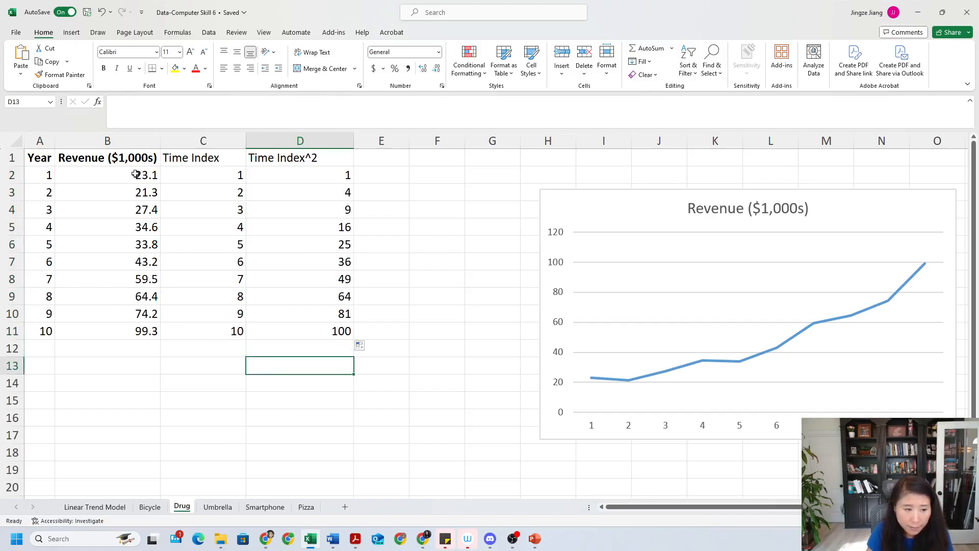
Append -Y to the revenue header in B1, making it Revenue ($1,000s)-Y
left_click(123, 159)
left_click(197, 105)
type("-")
key("Caps_Lock")
type("Y")
left_click(202, 192)
Append (x1) to the Time Index header in C1
left_click(206, 160)
left_click(205, 101)
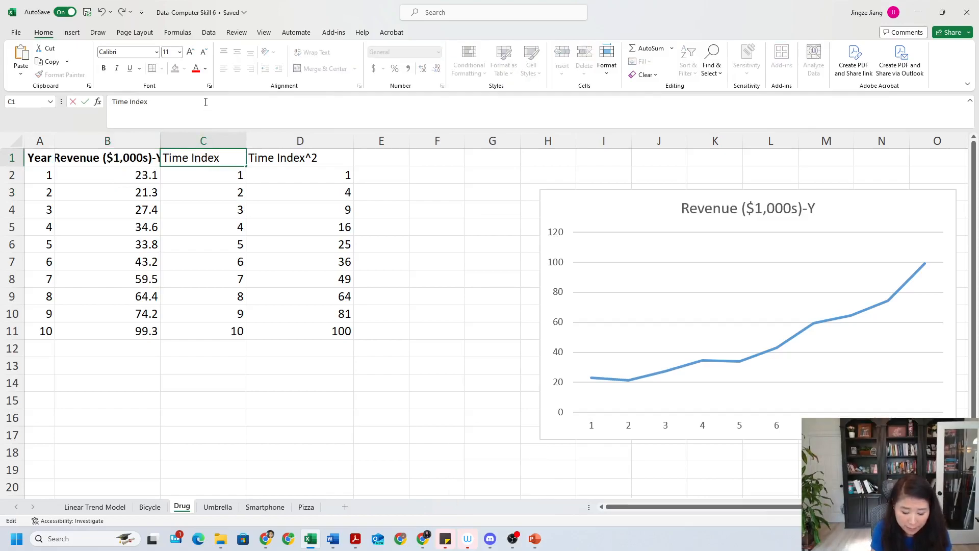
type("(")
key("Caps_Lock")
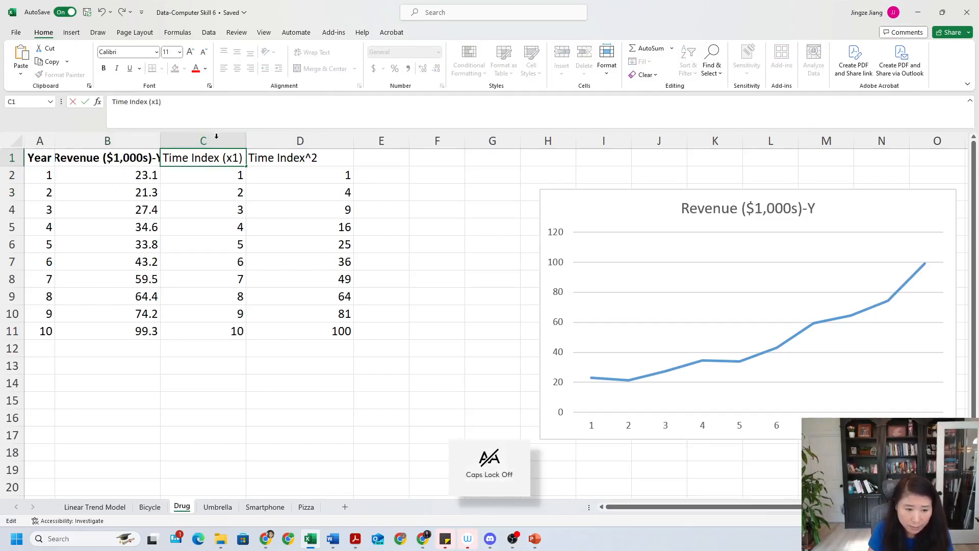
left_click(273, 178)
Append (x2) to the Time Index^2 header in D1
left_click(276, 153)
left_click(207, 100)
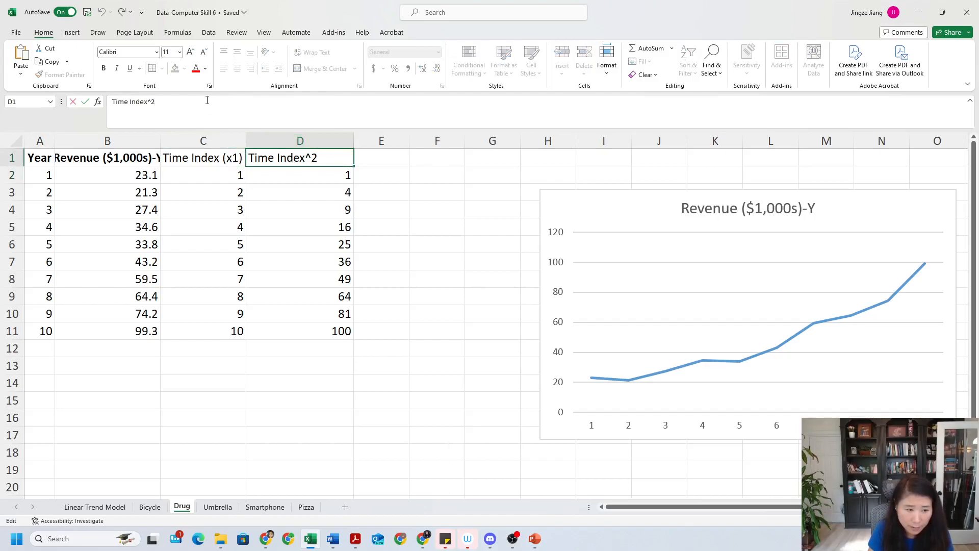
type("(x2")
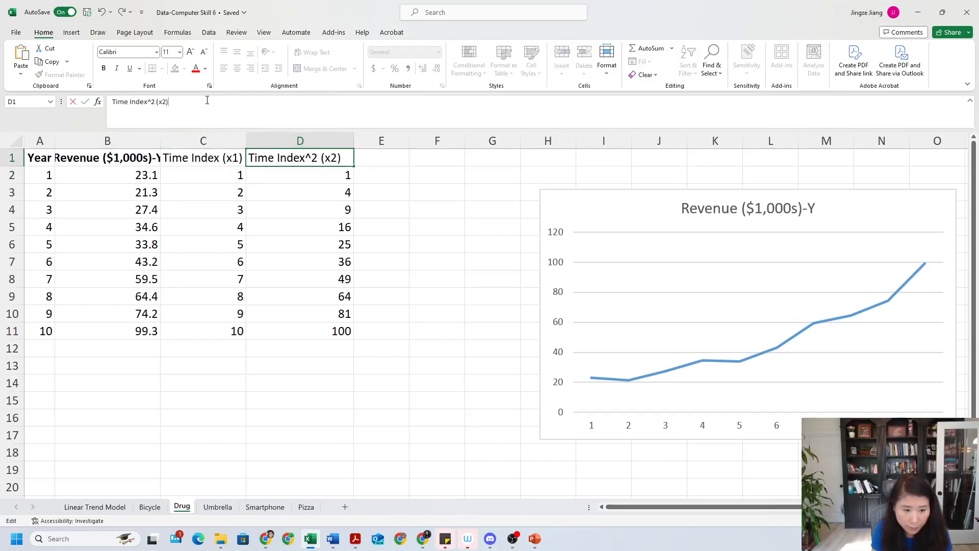
key("Return")
Autofit the widths of columns B through D to their contents
left_click_drag(120, 141, 308, 140)
double_click(246, 140)
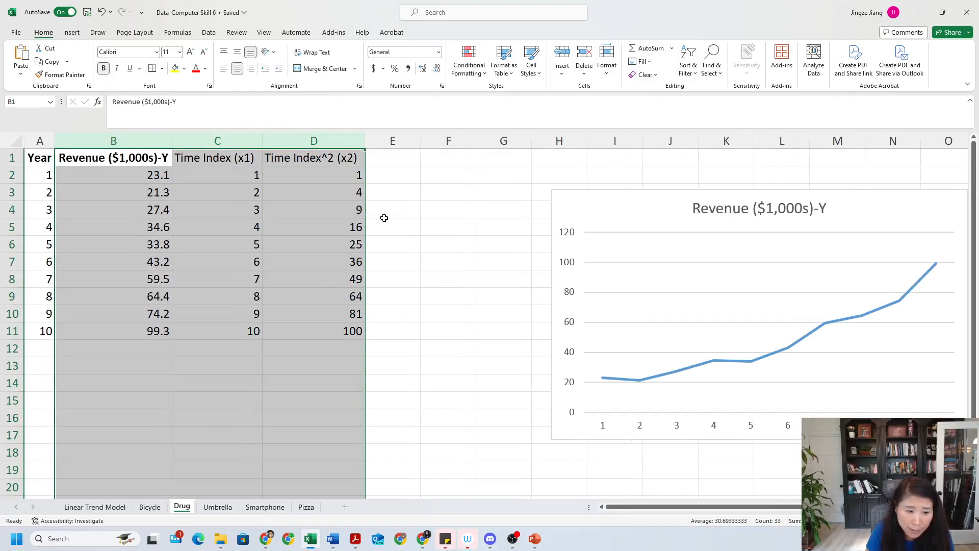
left_click(386, 224)
left_click(357, 297)
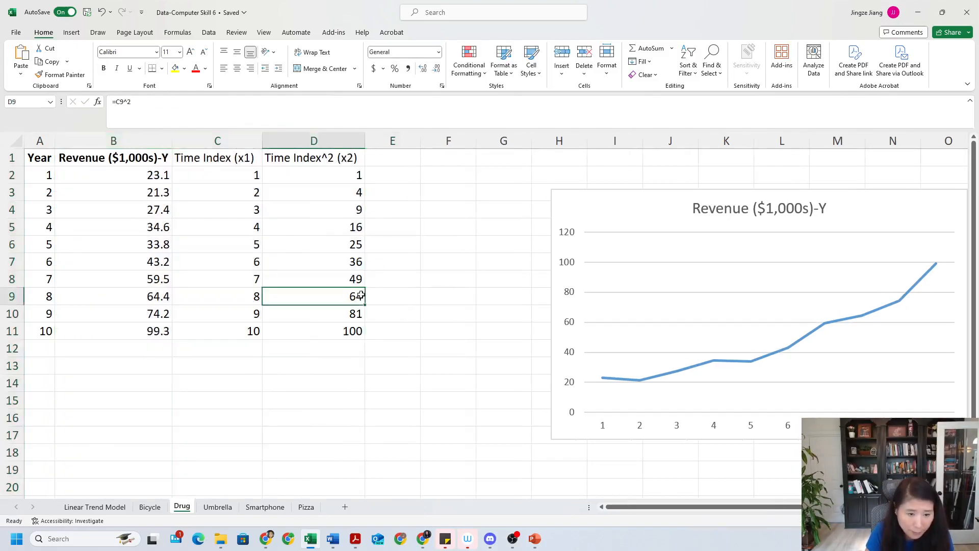
left_click(396, 399)
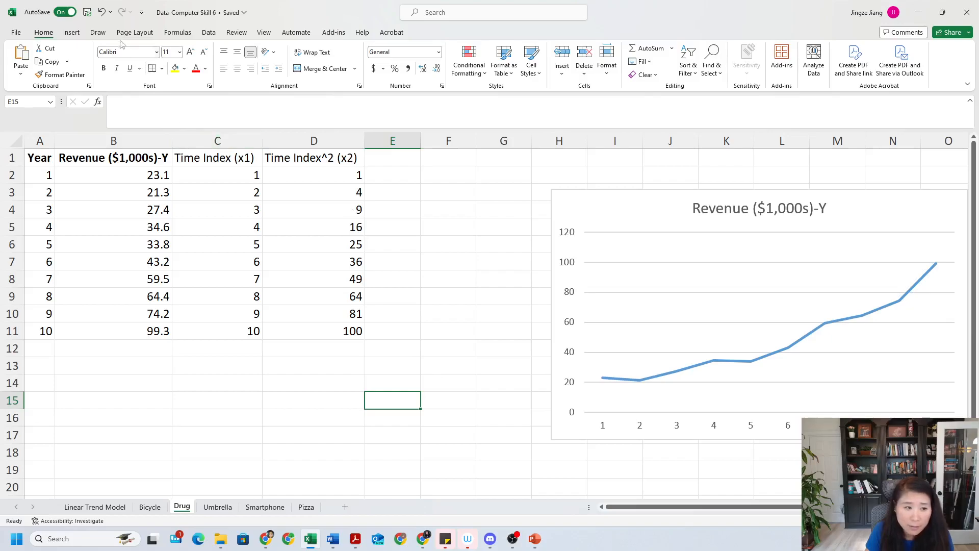
Open the Data Analysis tools dialog
left_click(210, 33)
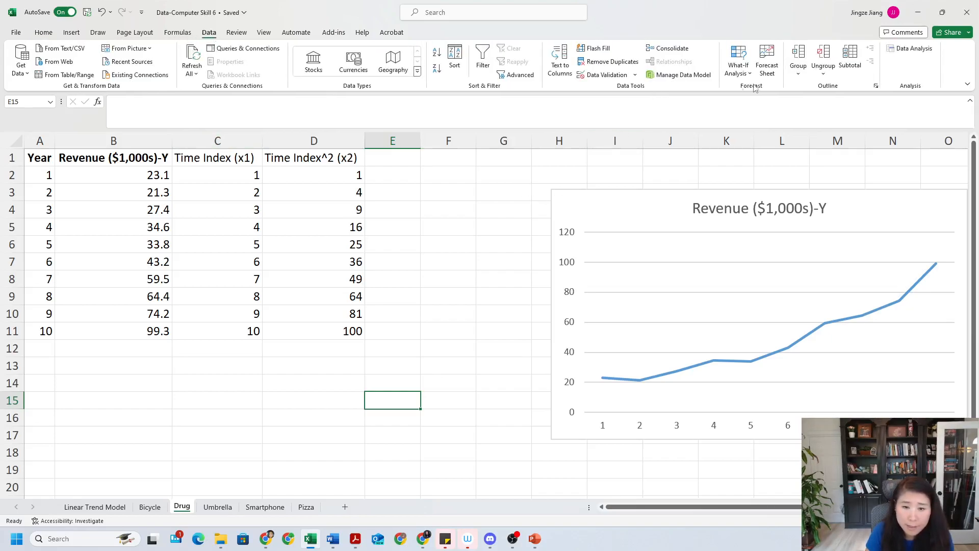
left_click(912, 53)
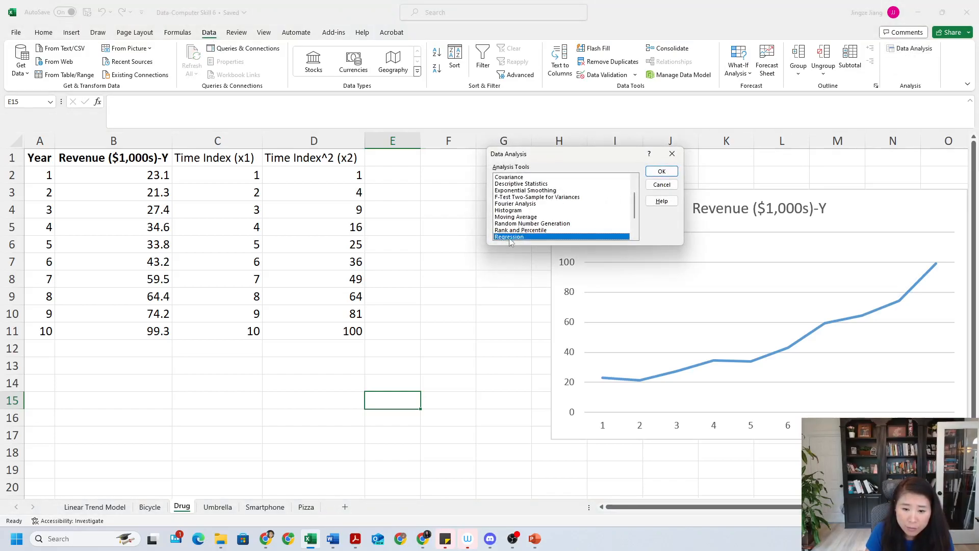
Open the Regression tool and set the Y input range to B1:B11 and the X input range to C1:D11
left_click(662, 171)
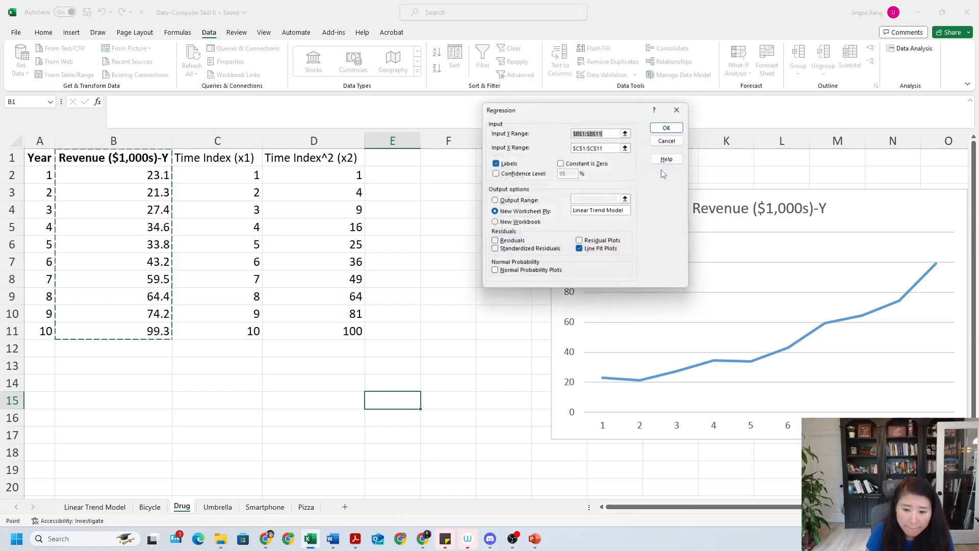
left_click(626, 133)
left_click_drag(166, 154, 168, 331)
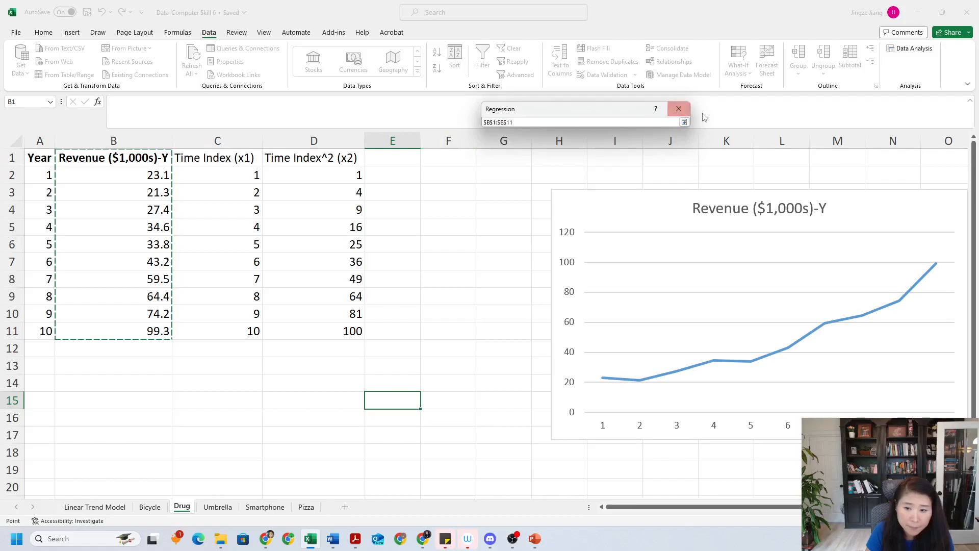
left_click(684, 122)
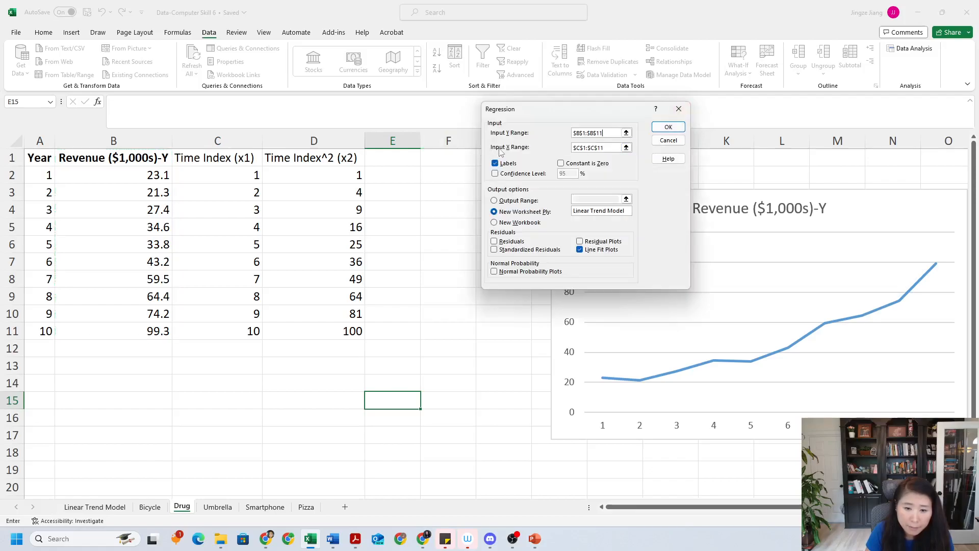
left_click(626, 147)
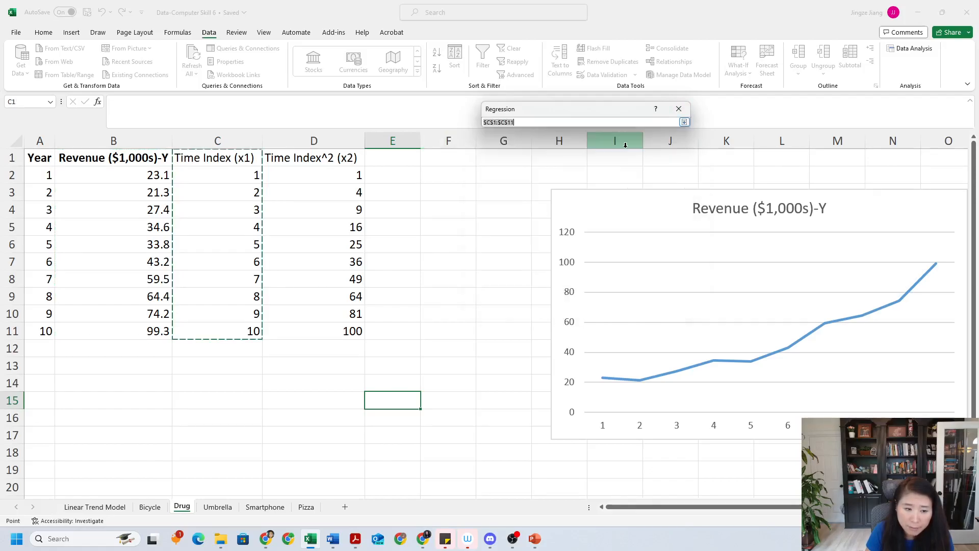
left_click_drag(233, 158, 334, 331)
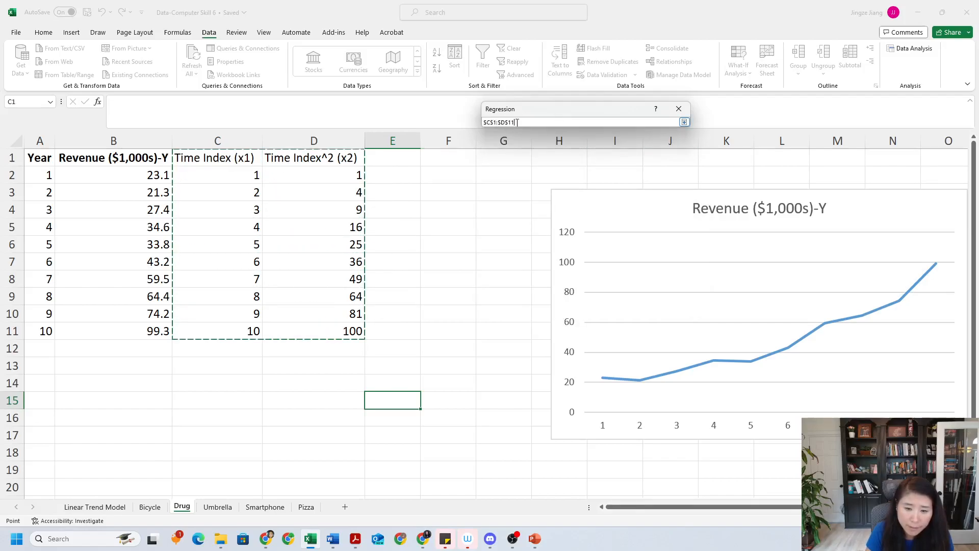
left_click(684, 122)
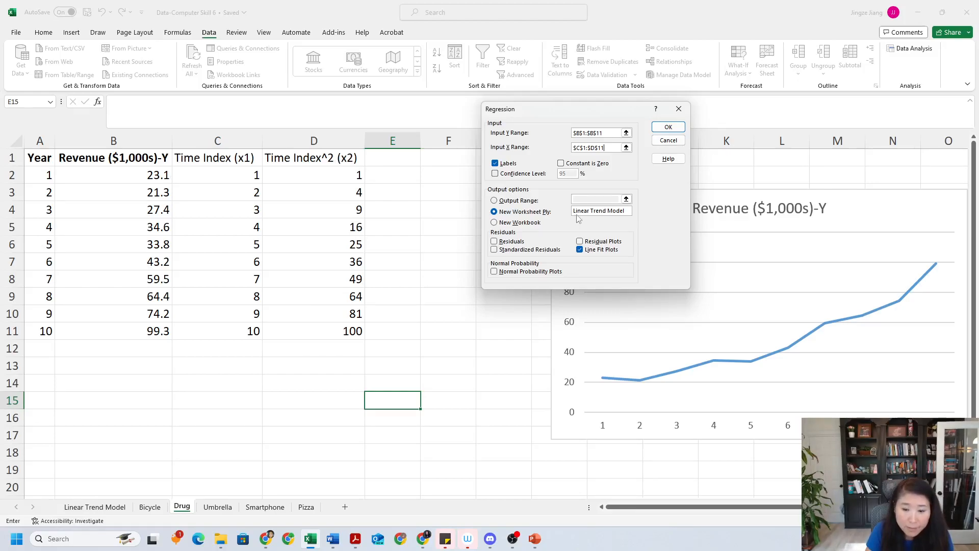
Name the new output worksheet nonLinear Trend Model and run the regression
left_click(600, 211)
left_click(553, 212)
left_click(605, 209)
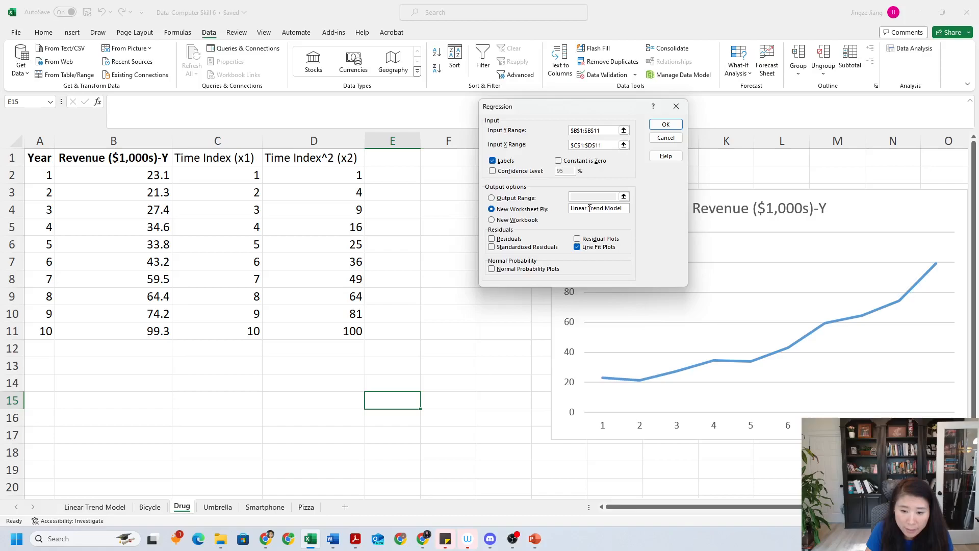
left_click(571, 208)
type("non")
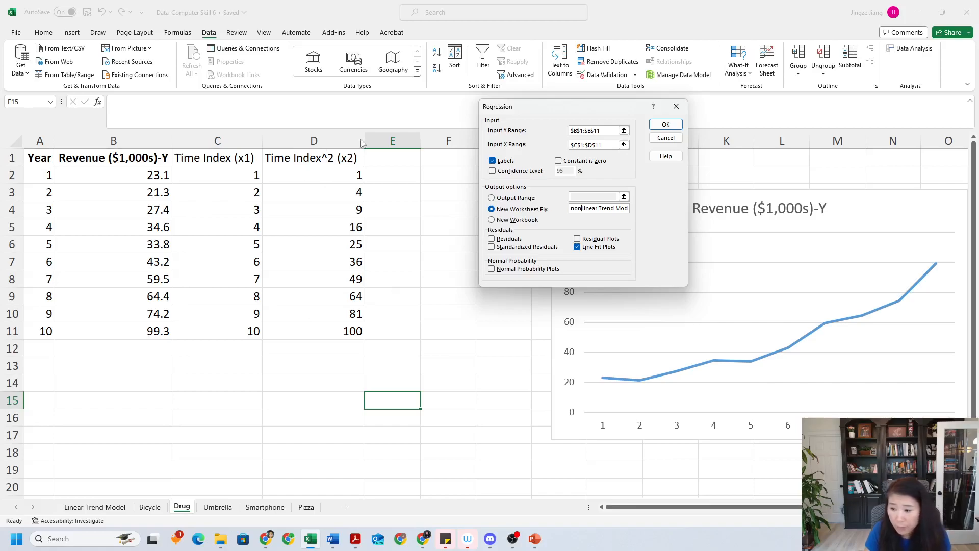
left_click(666, 125)
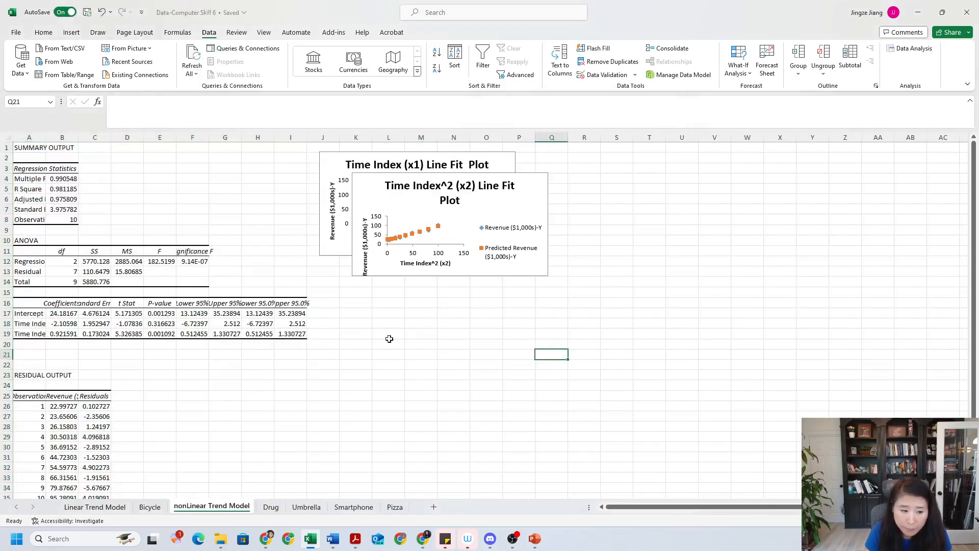
Format the regression output in columns A through I as numbers with two decimal places
mouse_move(27, 136)
left_mouse_down()
mouse_move(35, 153)
mouse_move(284, 162)
left_mouse_up()
right_click(217, 221)
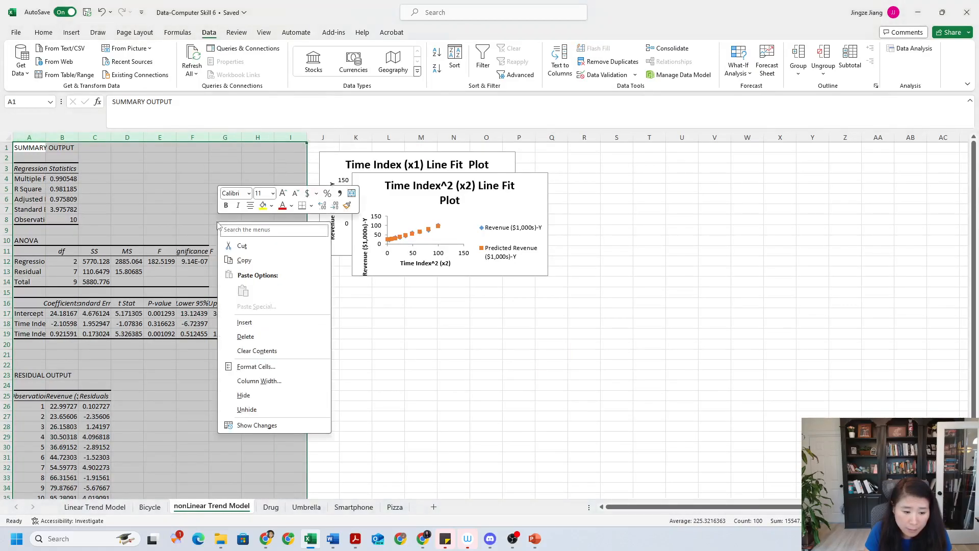
left_click(256, 366)
left_click(152, 292)
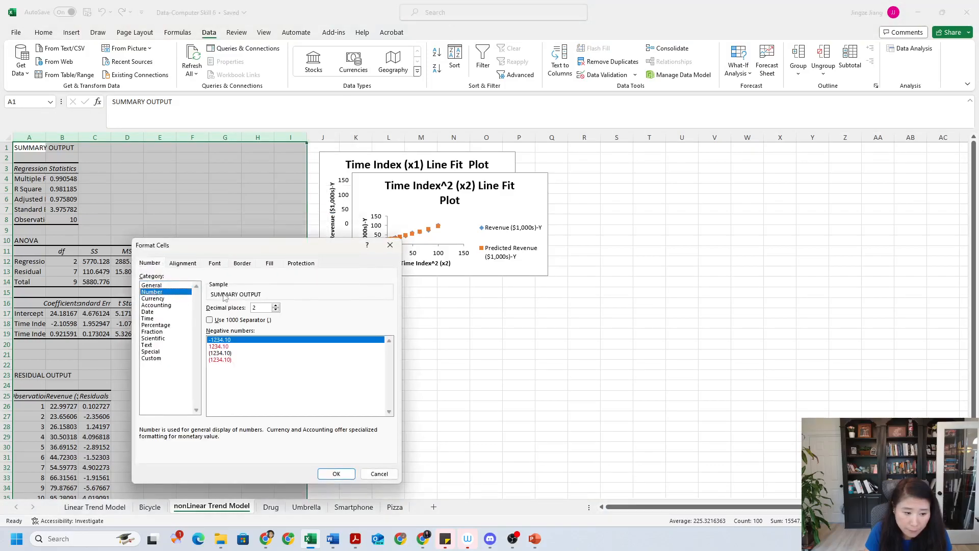
left_click(336, 474)
left_click(258, 374)
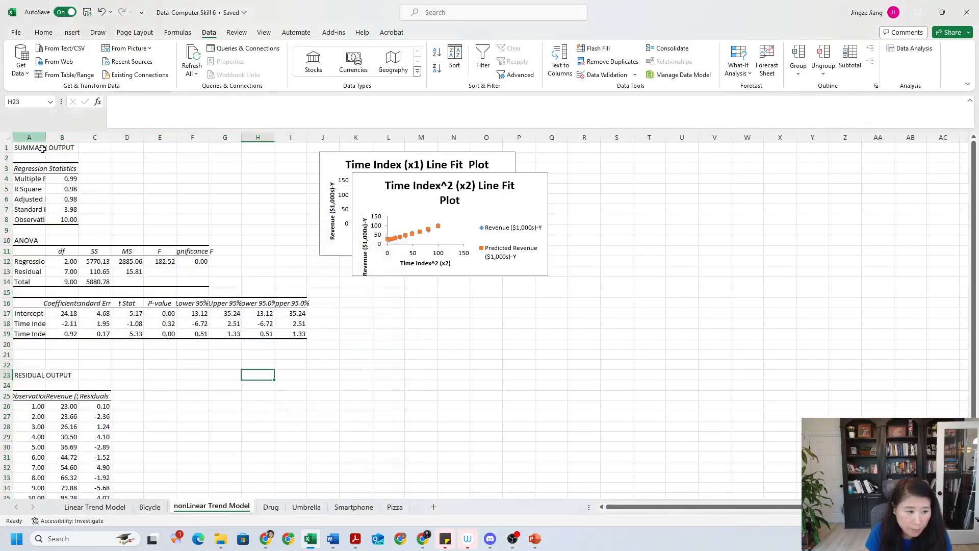
Autofit the output columns A through G to their contents and widen column A
left_click_drag(30, 137, 214, 139)
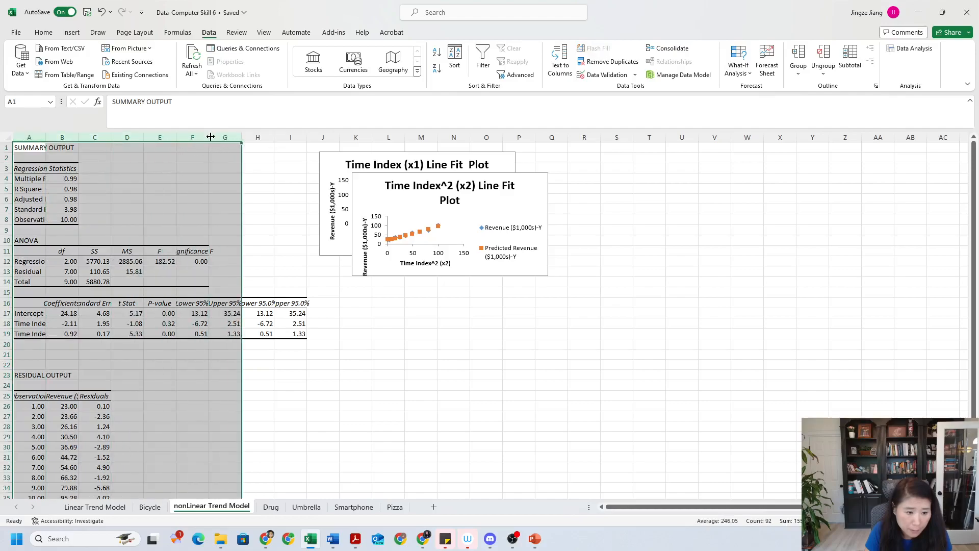
double_click(209, 137)
scroll(780, 446, "up", 3, "ctrl")
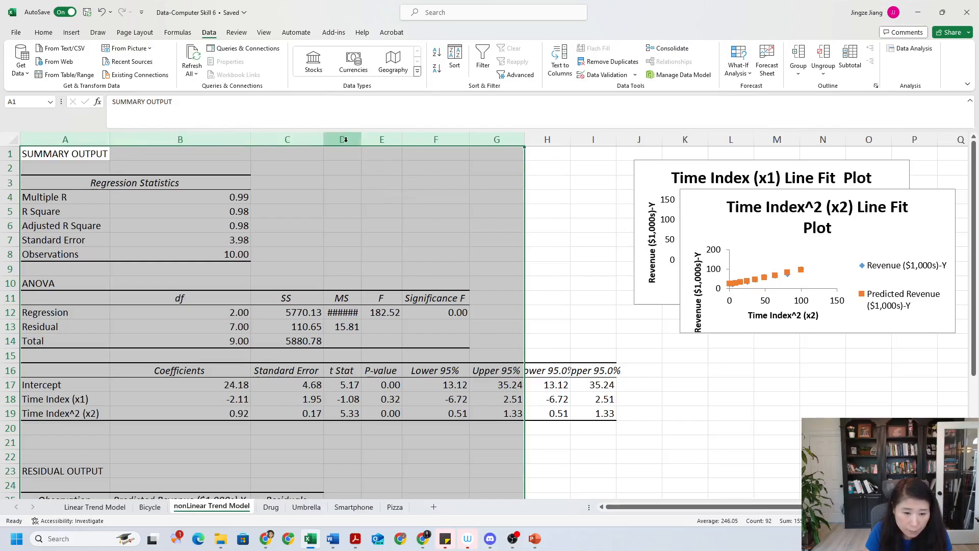
left_click_drag(360, 140, 390, 138)
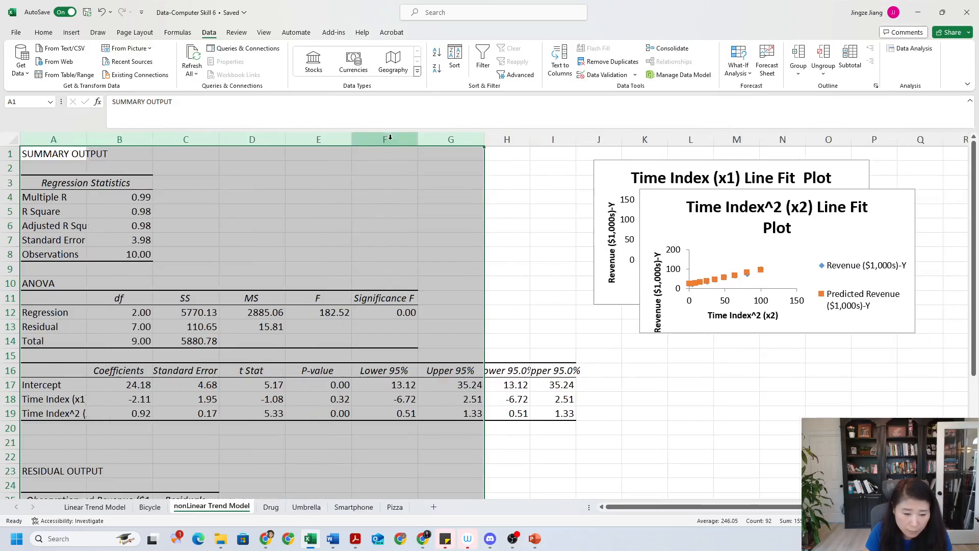
left_click(323, 225)
left_click(457, 239)
left_click(551, 332)
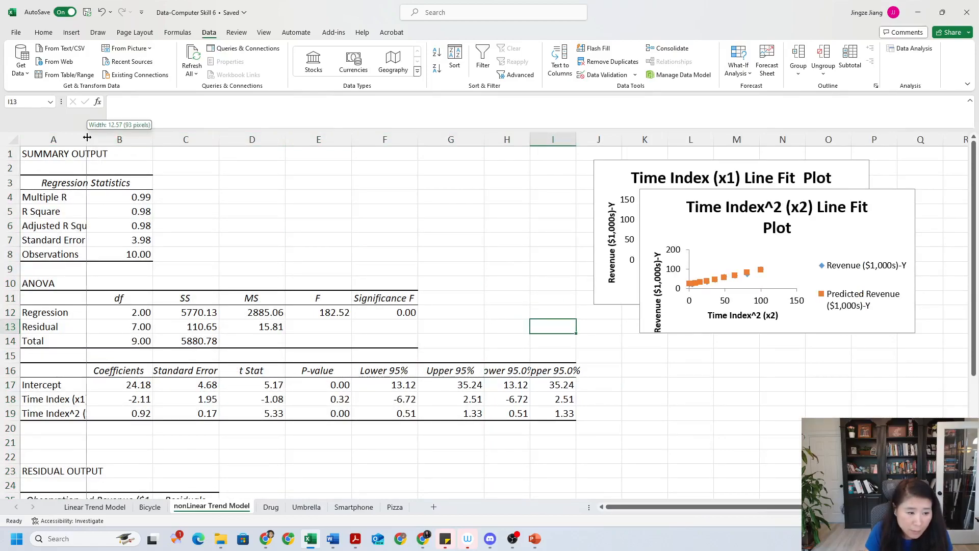
left_click_drag(87, 136, 115, 135)
Enter the fitted equation Yhat=24.18-2.11Time Index+0.92Time index^2 in cell D3
left_click(273, 185)
key("Caps_Lock")
type("Y")
key("Caps_Lock")
type("hat=")
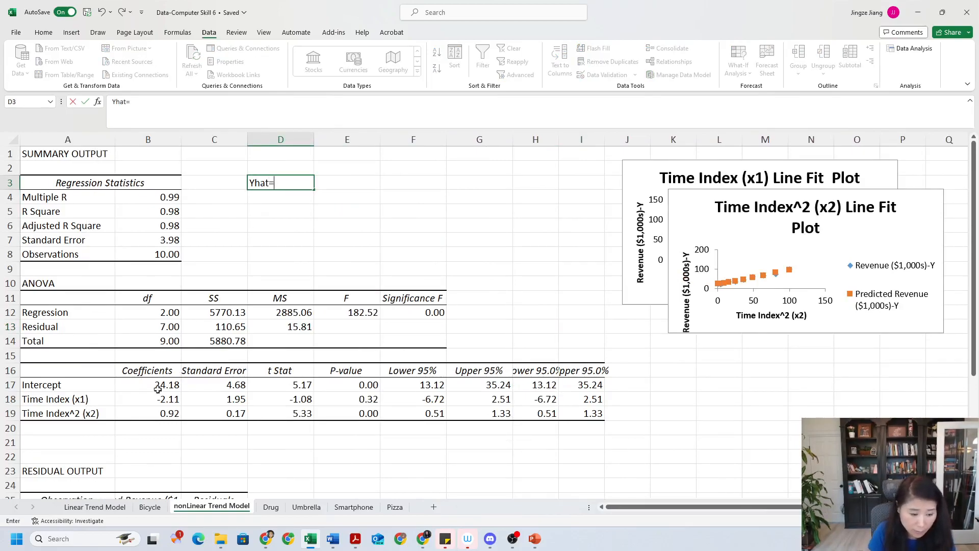
type("24.18")
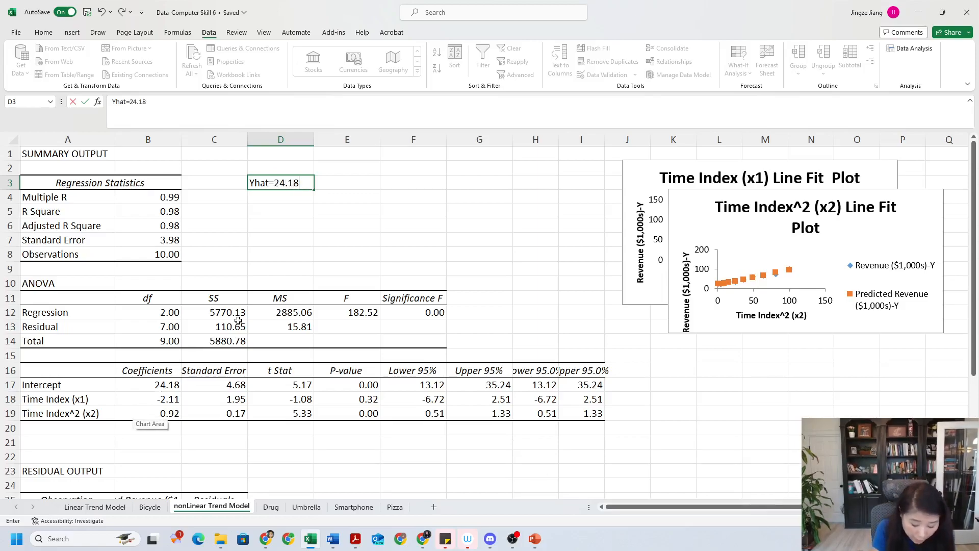
type("-2.11")
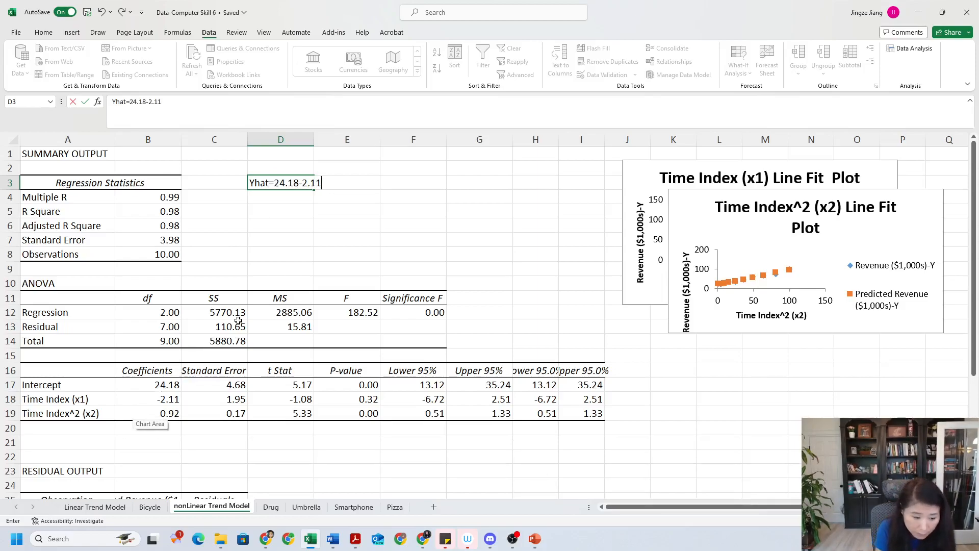
key("Caps_Lock")
type("X")
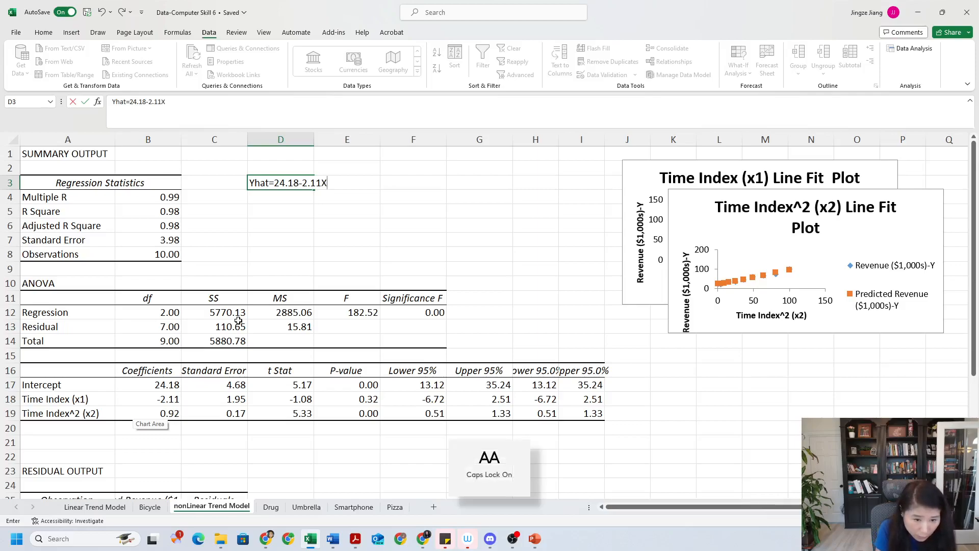
key("Caps_Lock")
type("ime")
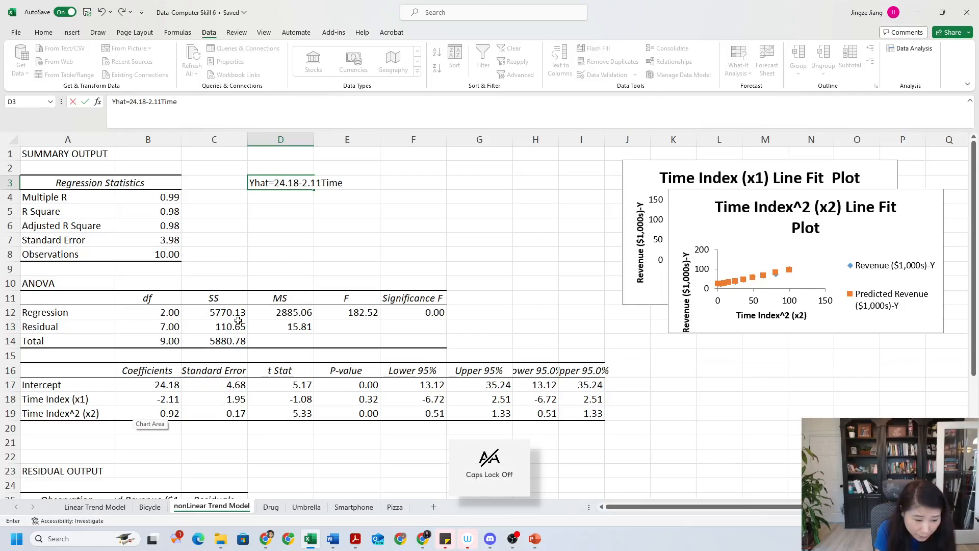
type(" Index+")
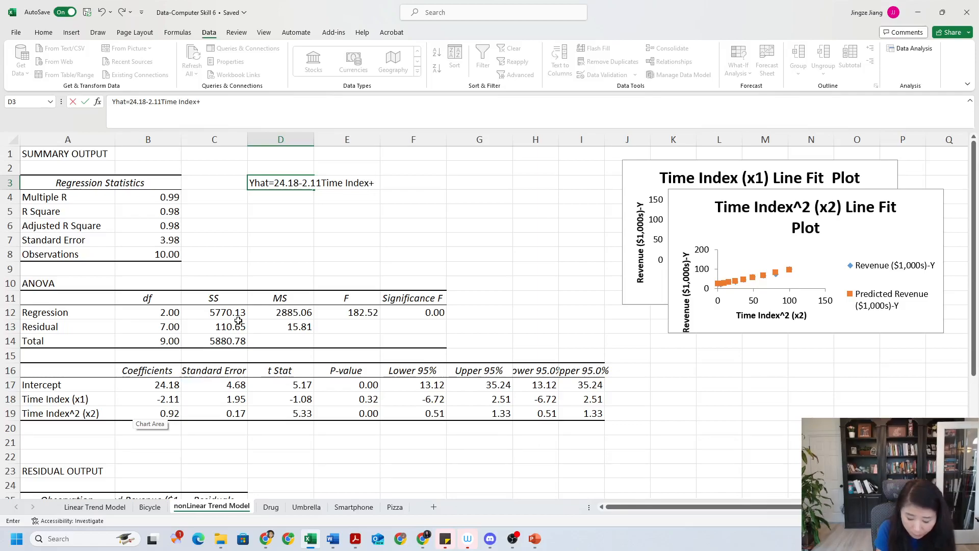
type("0.92")
key("Caps_Lock")
type("T")
key("Caps_Lock")
type("ime index^2")
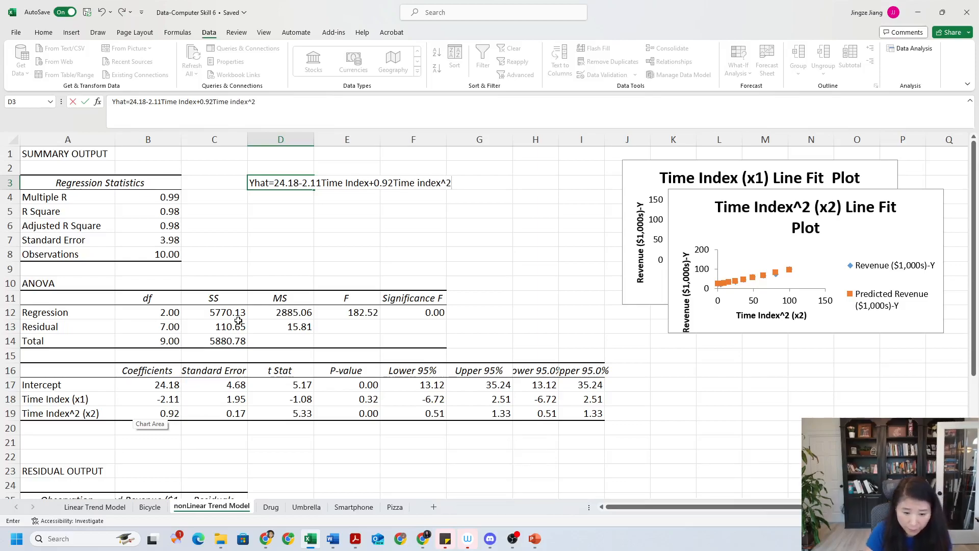
left_click(329, 425)
Examine the p-values and coefficients of the regression output against the written equation
left_click(363, 399)
left_click(358, 415)
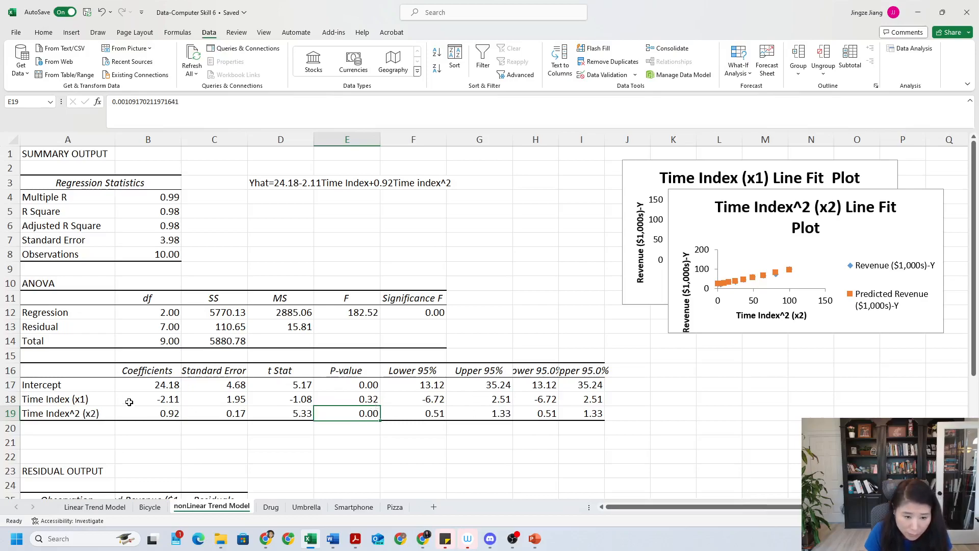
left_click(365, 399)
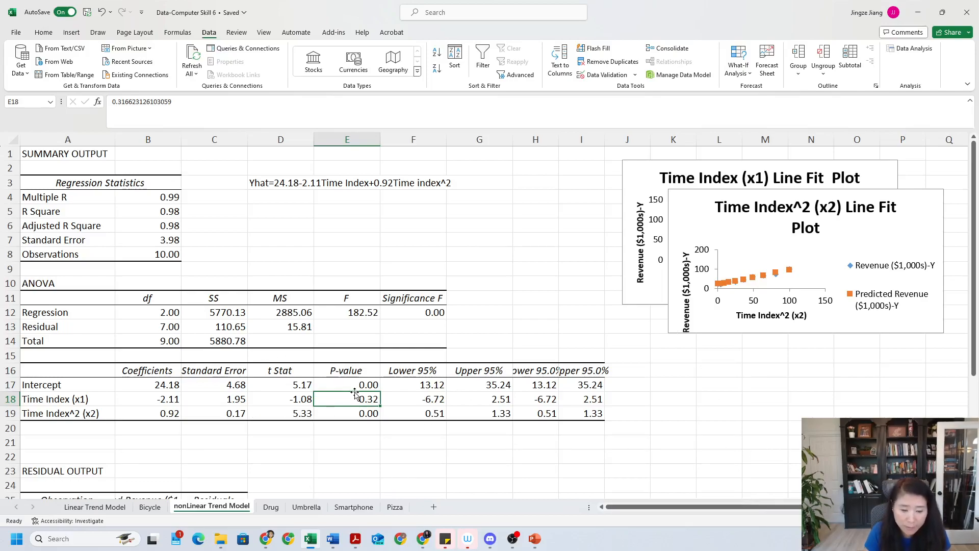
left_click(431, 224)
left_click(397, 398)
left_click(300, 198)
left_click(284, 182)
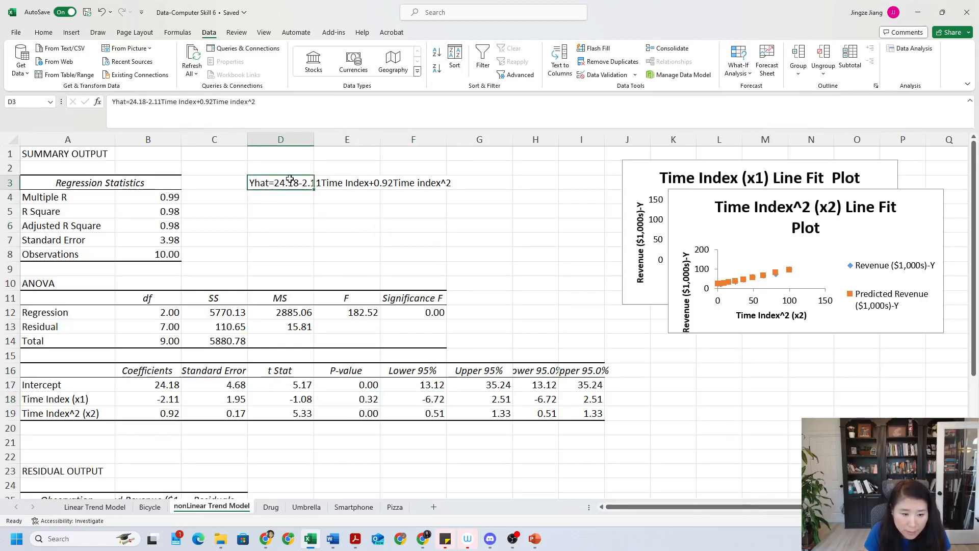
left_click(447, 186)
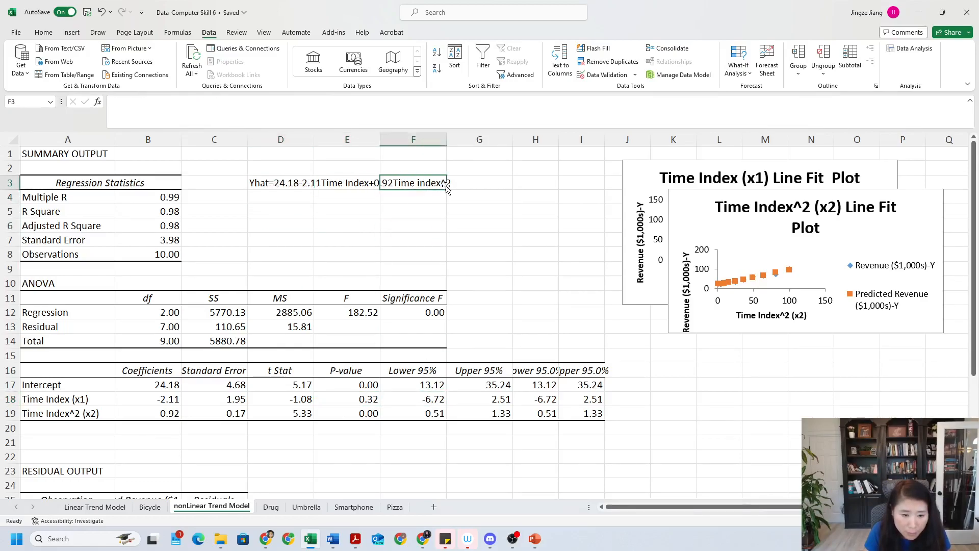
left_click(273, 185)
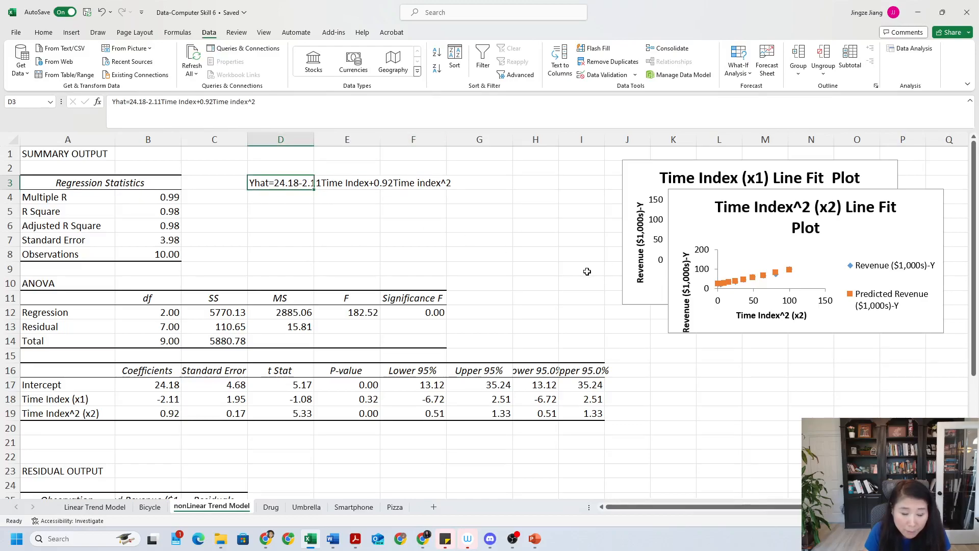
Enter 15th in cell D5 below the equation as the forecast period
left_click(270, 507)
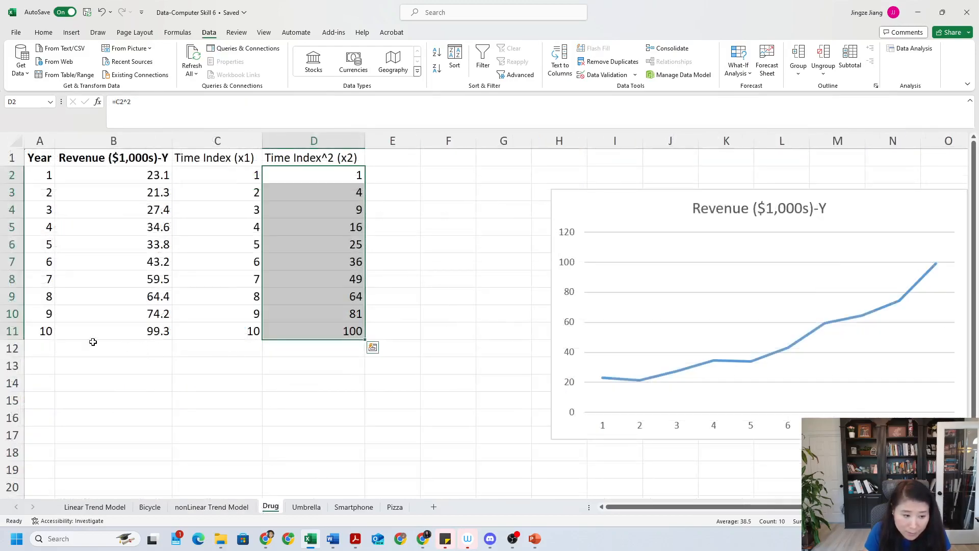
left_click(211, 506)
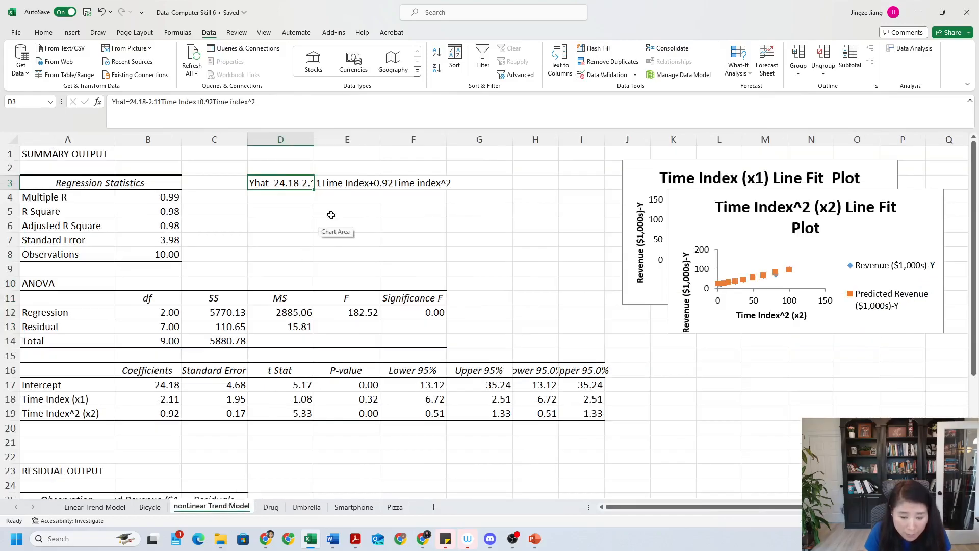
left_click(293, 212)
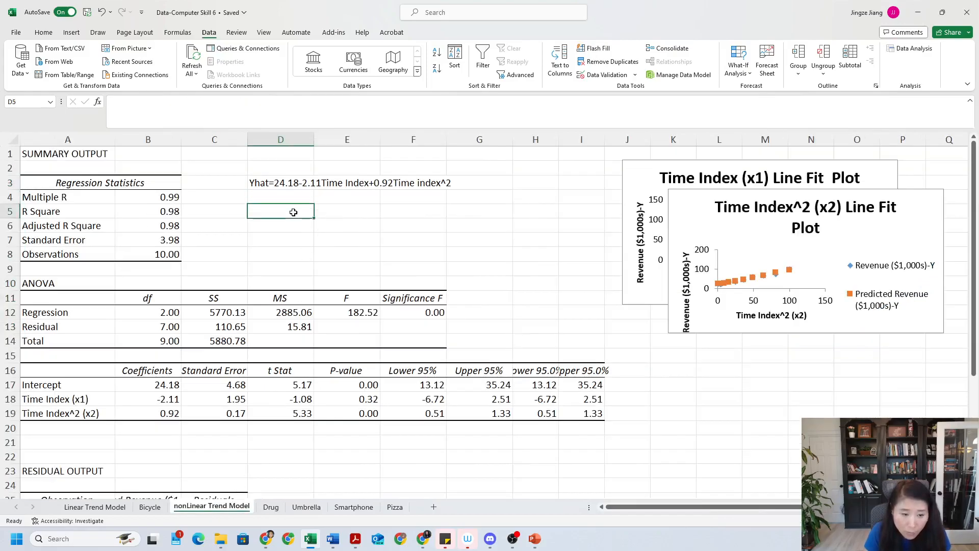
type("1")
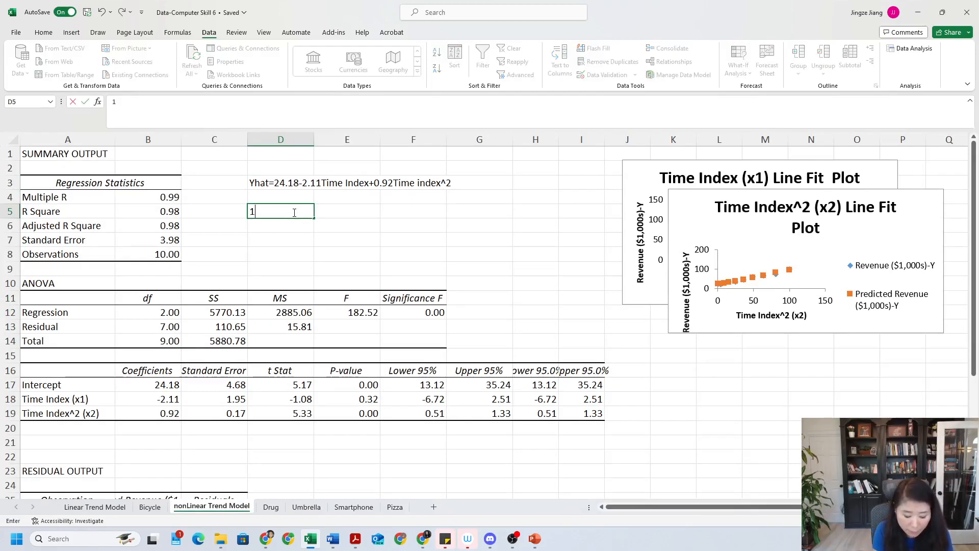
type("5th")
key("Return")
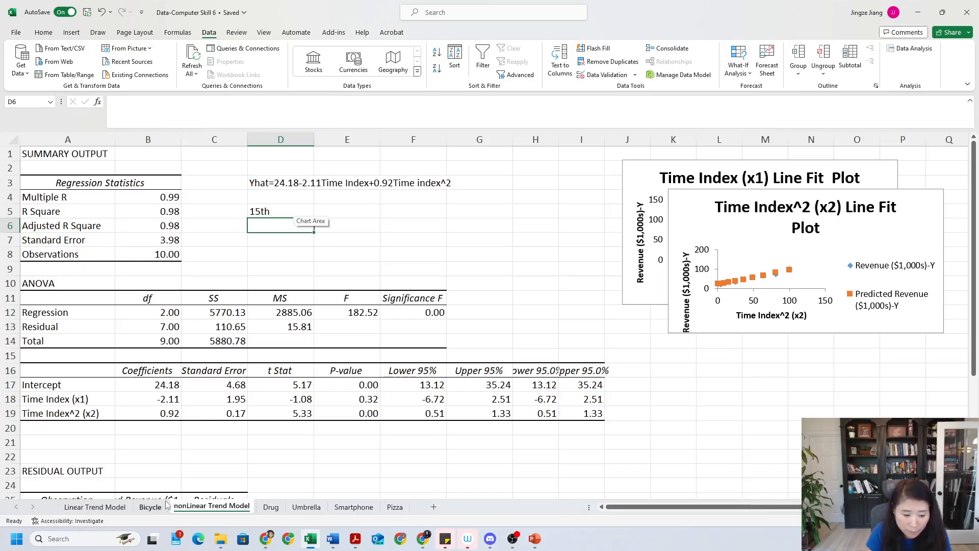
On the Drug sheet, enter time index 15 below the data in C12 so its squared value appears beside it
left_click(270, 507)
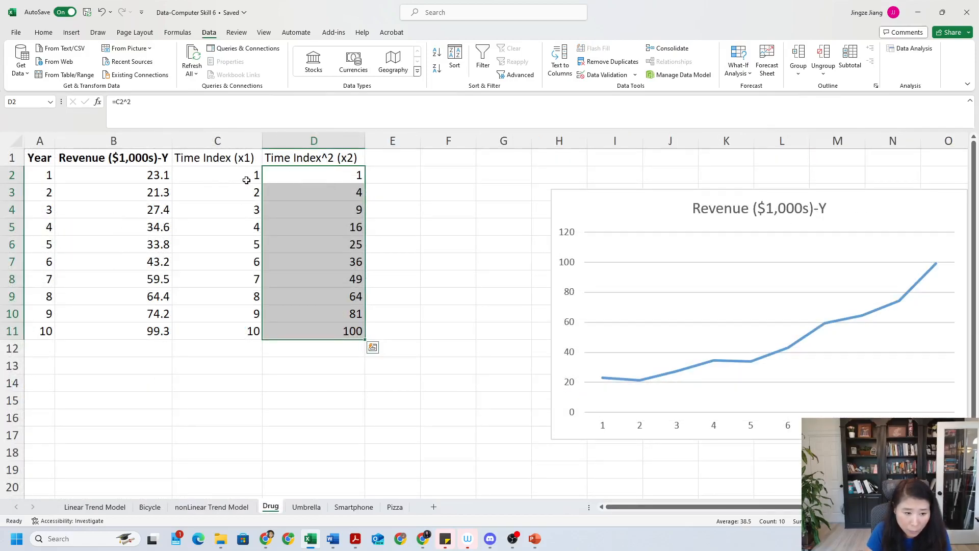
left_click(238, 350)
type("15")
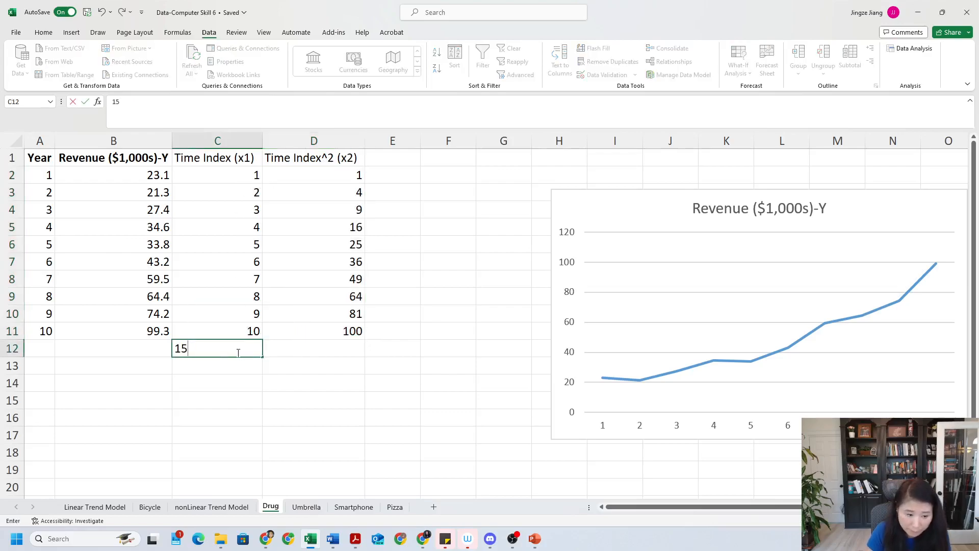
left_click(347, 345)
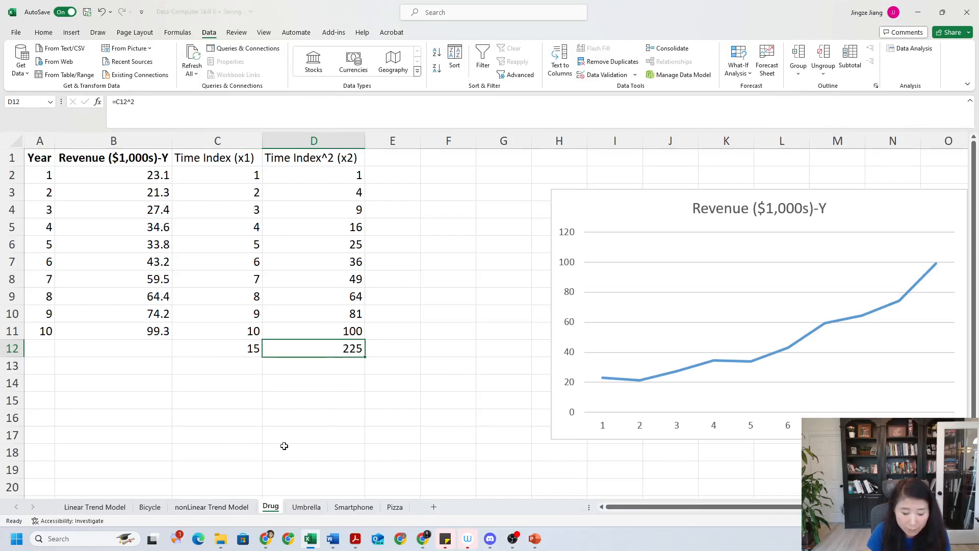
left_click(229, 345)
left_click(308, 345)
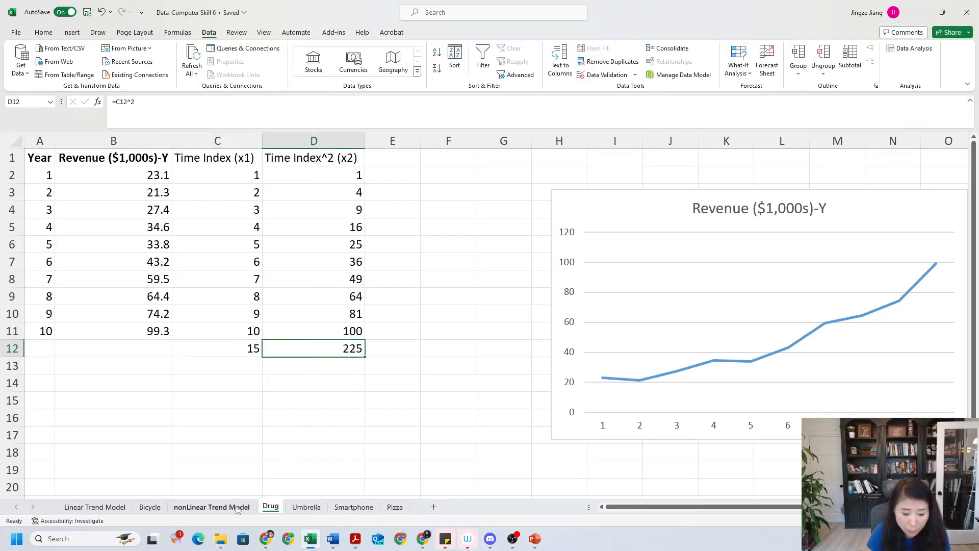
On the nonLinear Trend Model sheet, enter the forecast formula =24.18-2.11*15+0.92*225 in cell D6 under 15th
left_click(227, 507)
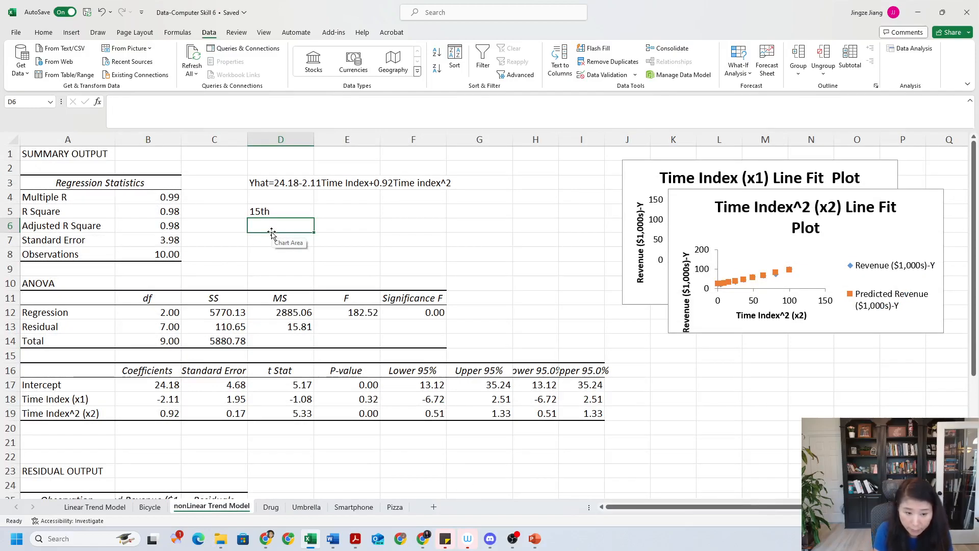
type("=")
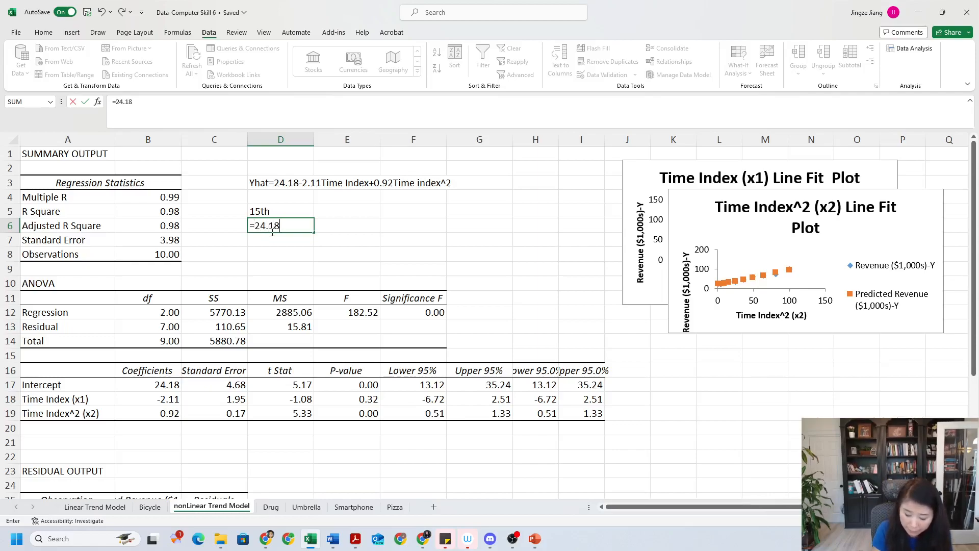
type("24.18-2.11*15")
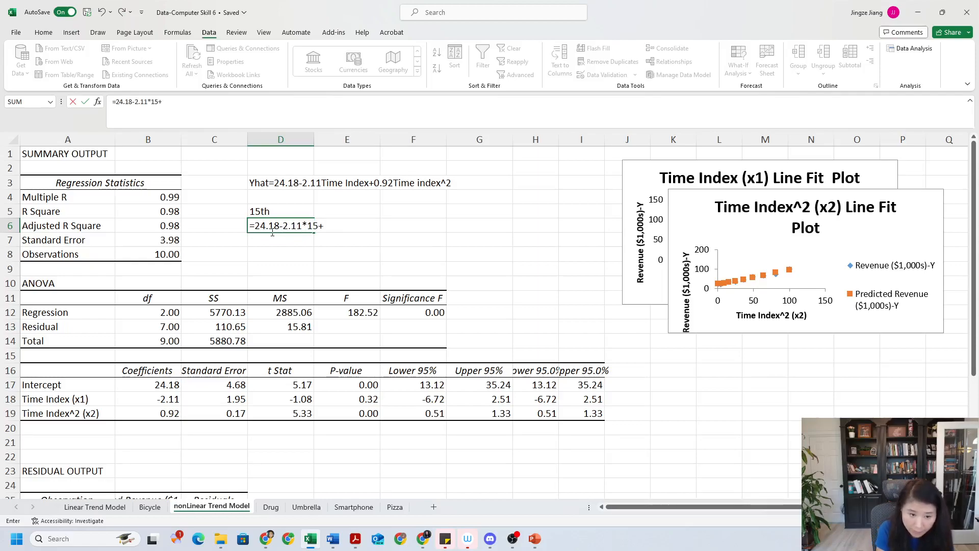
type("+0.92*225")
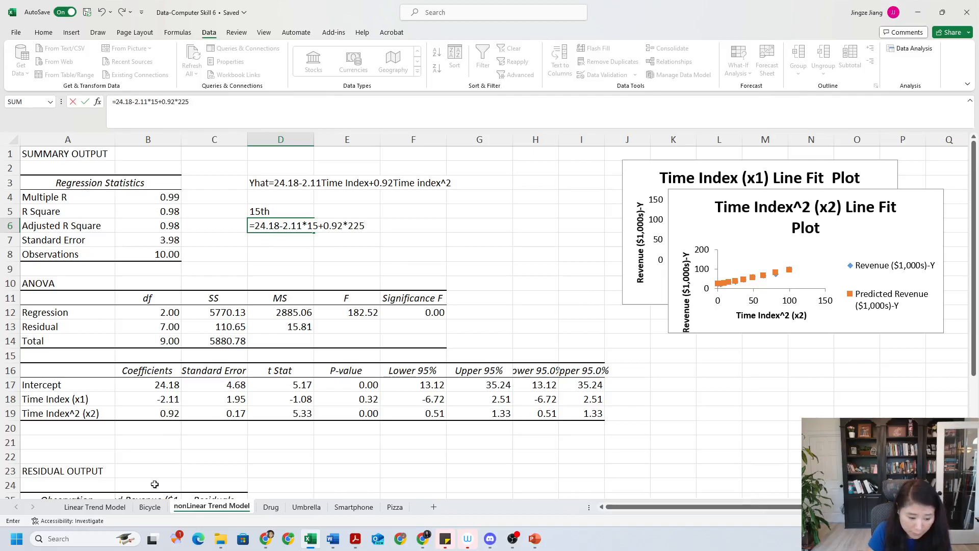
key("Return")
left_click(150, 507)
left_click(211, 506)
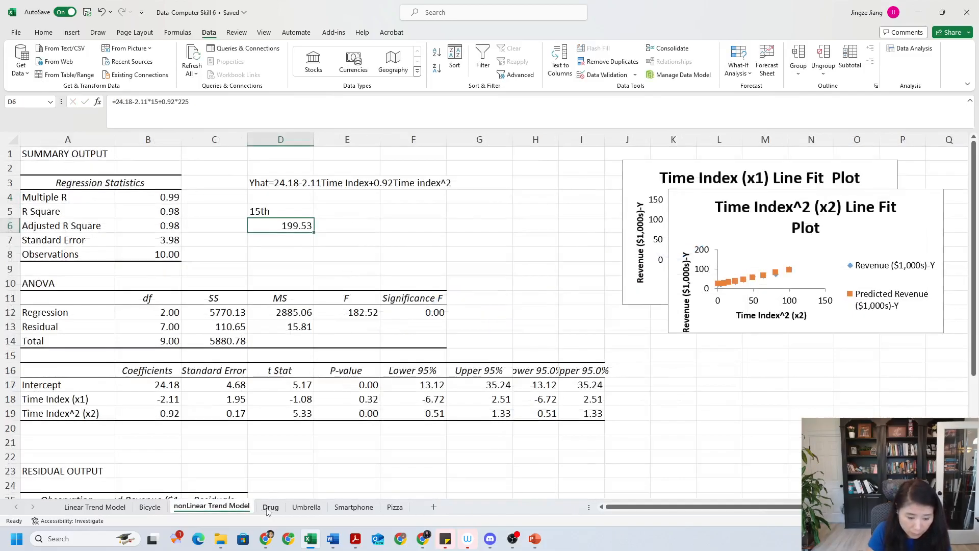
left_click(271, 506)
left_click(239, 508)
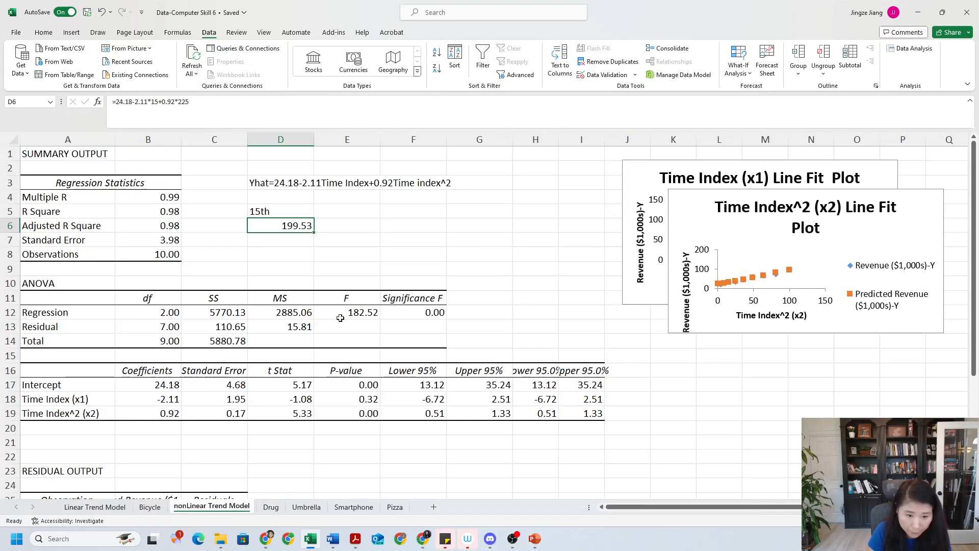
left_click(322, 257)
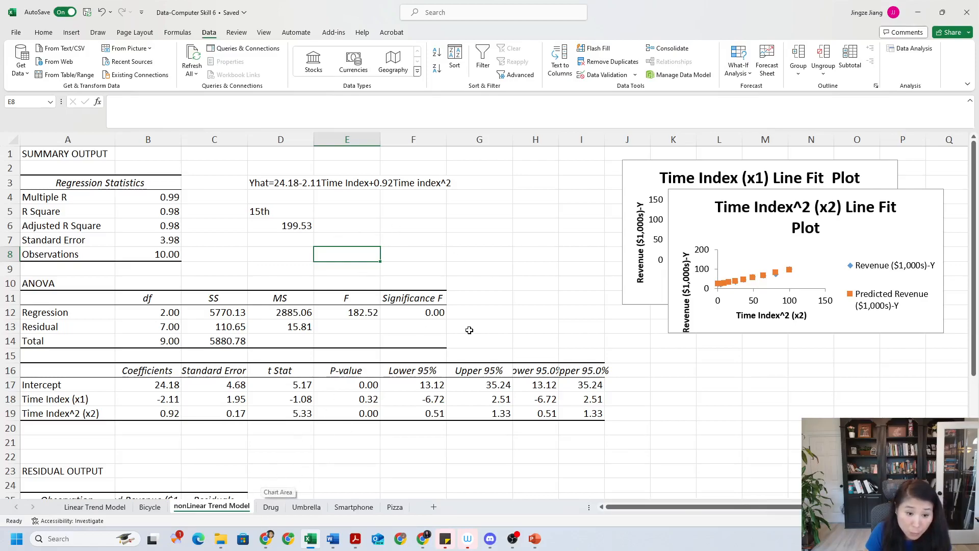
On the Drug sheet, move the revenue chart slightly left and clear the helper values in C12:D12
left_click(271, 507)
left_click(538, 200)
left_click_drag(539, 199, 515, 199)
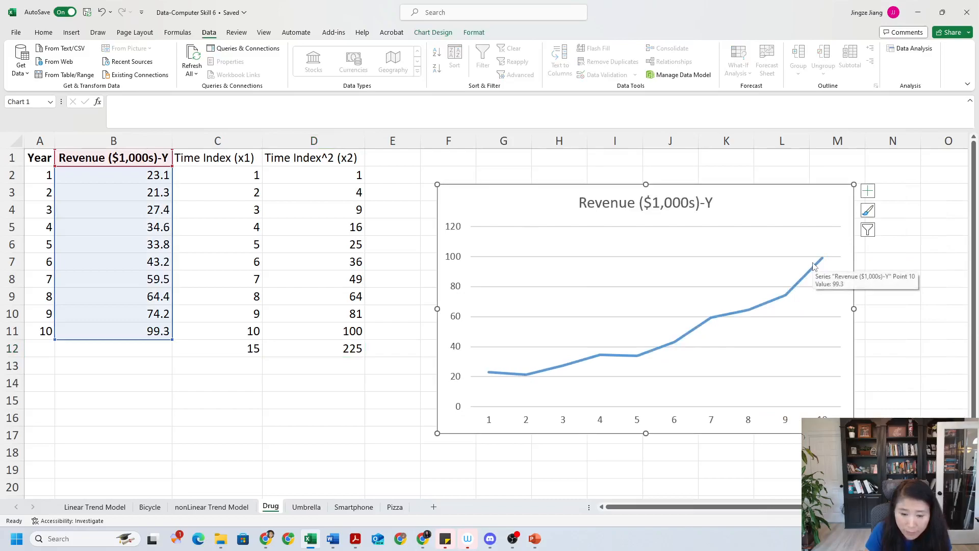
left_click_drag(231, 353, 334, 348)
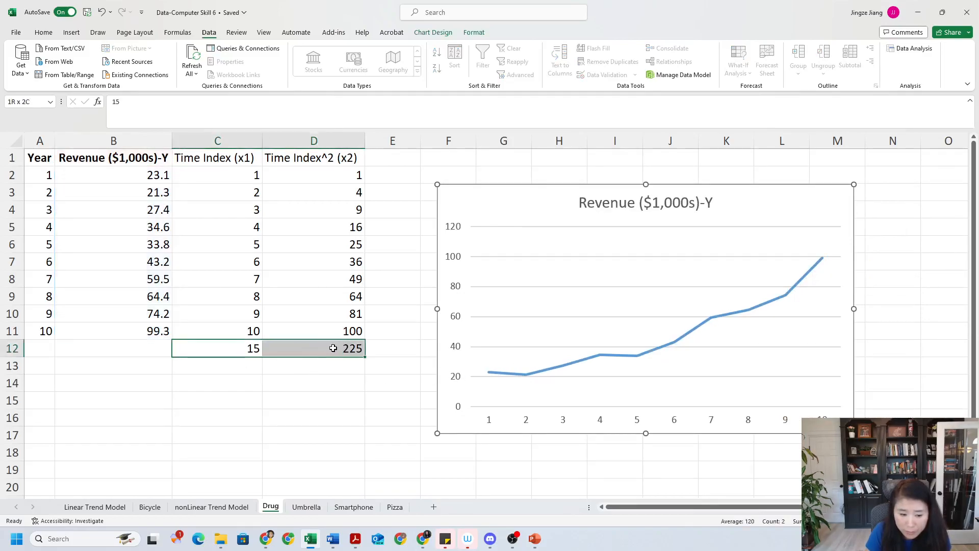
key("Delete")
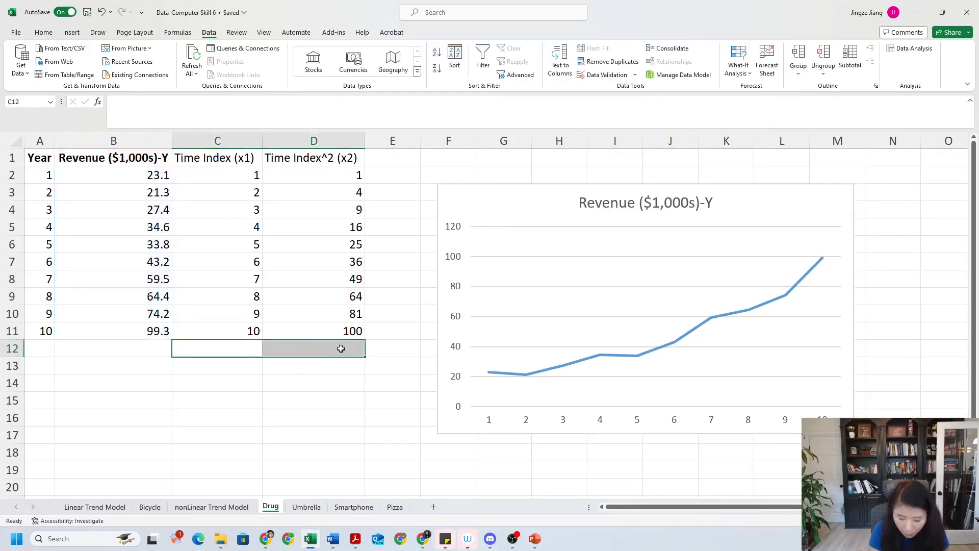